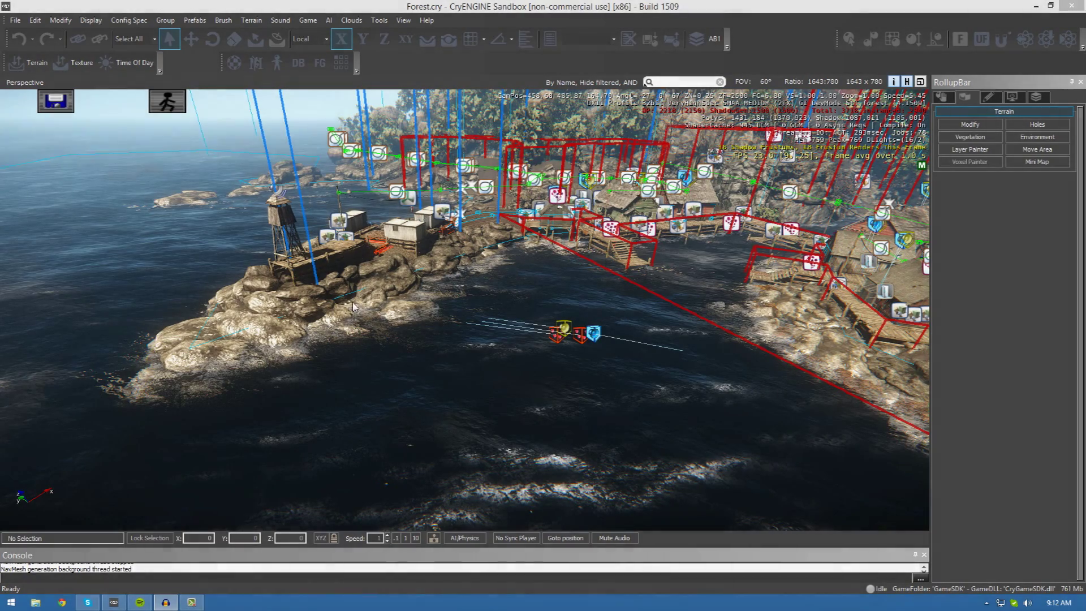
Step: Open the terrain Move Area tool
{"action": "right_click_drag", "start_coordinate": [374, 267], "coordinate": [384, 260]}
{"action": "key", "text": "w"}
{"action": "key", "text": "a"}
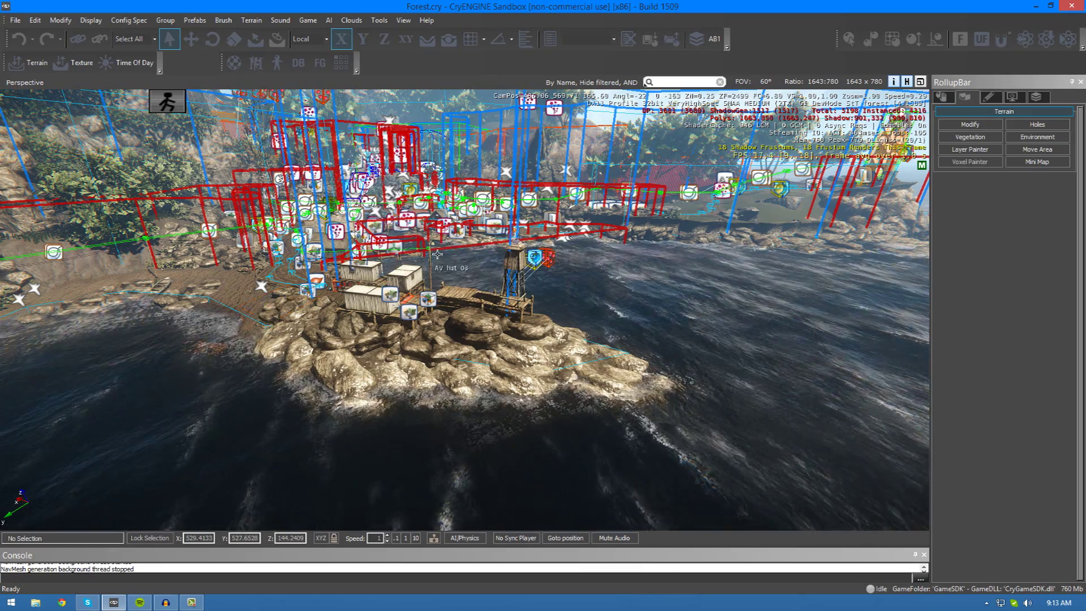
{"action": "key", "text": "w"}
{"action": "key", "text": "d"}
{"action": "right_click_drag", "start_coordinate": [559, 354], "coordinate": [541, 354]}
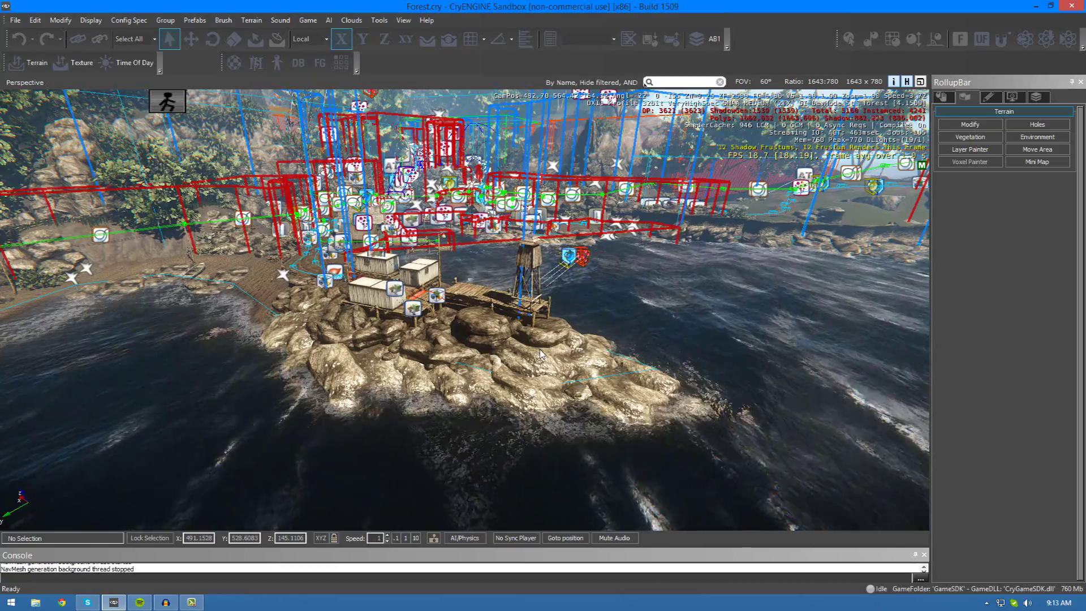
{"action": "key", "text": "d"}
{"action": "right_click_drag", "start_coordinate": [547, 347], "coordinate": [415, 309]}
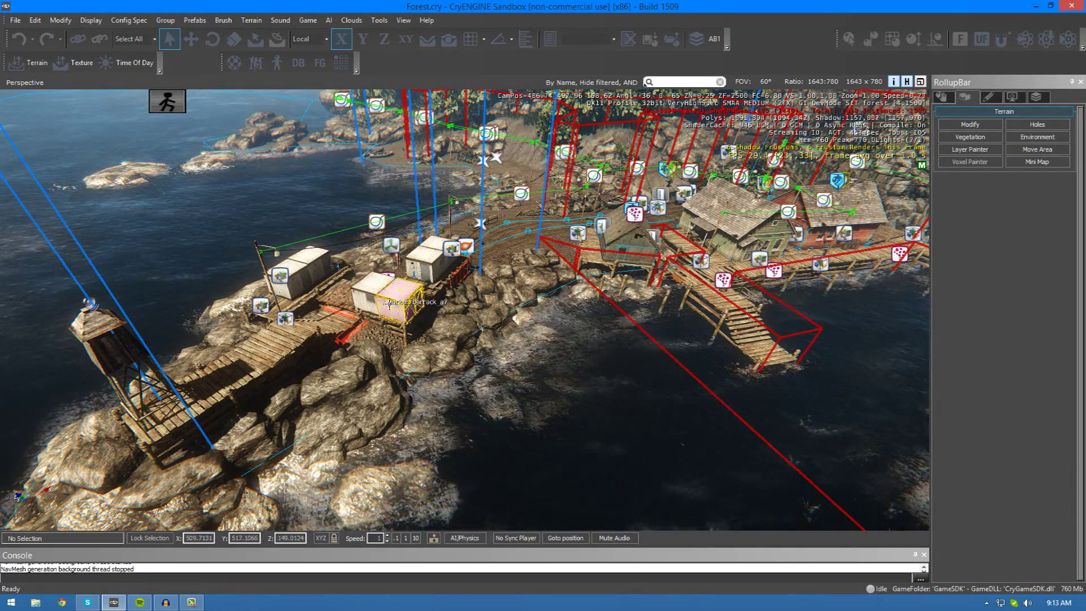
{"action": "left_click", "coordinate": [1043, 150]}
{"action": "key", "text": "a"}
{"action": "right_click_drag", "start_coordinate": [480, 399], "coordinate": [481, 401]}
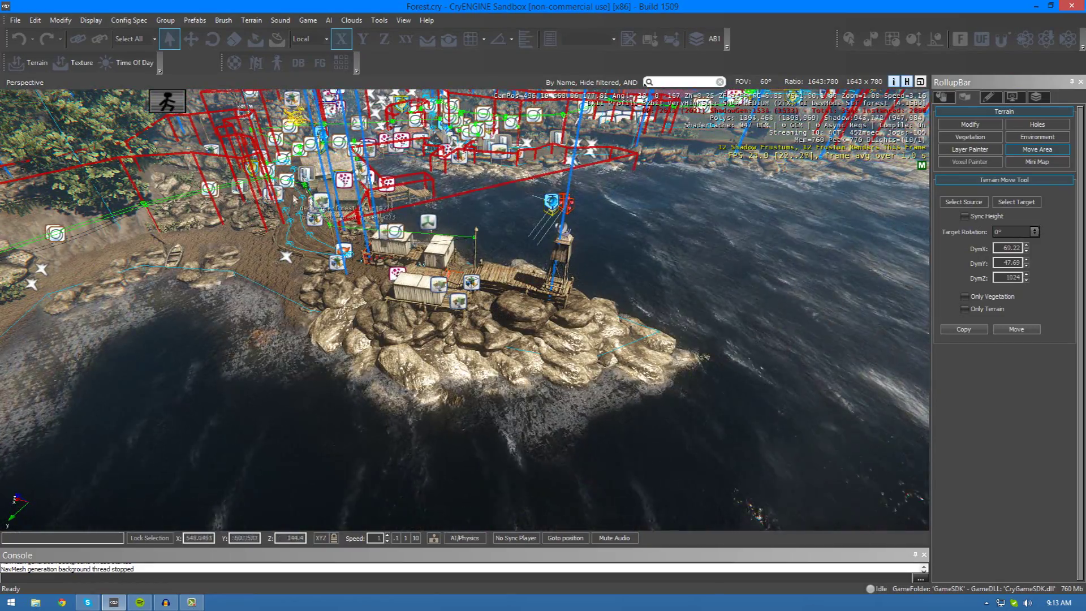
{"action": "key", "text": "d"}
{"action": "right_click_drag", "start_coordinate": [501, 249], "coordinate": [369, 267]}
{"action": "key", "text": "s"}
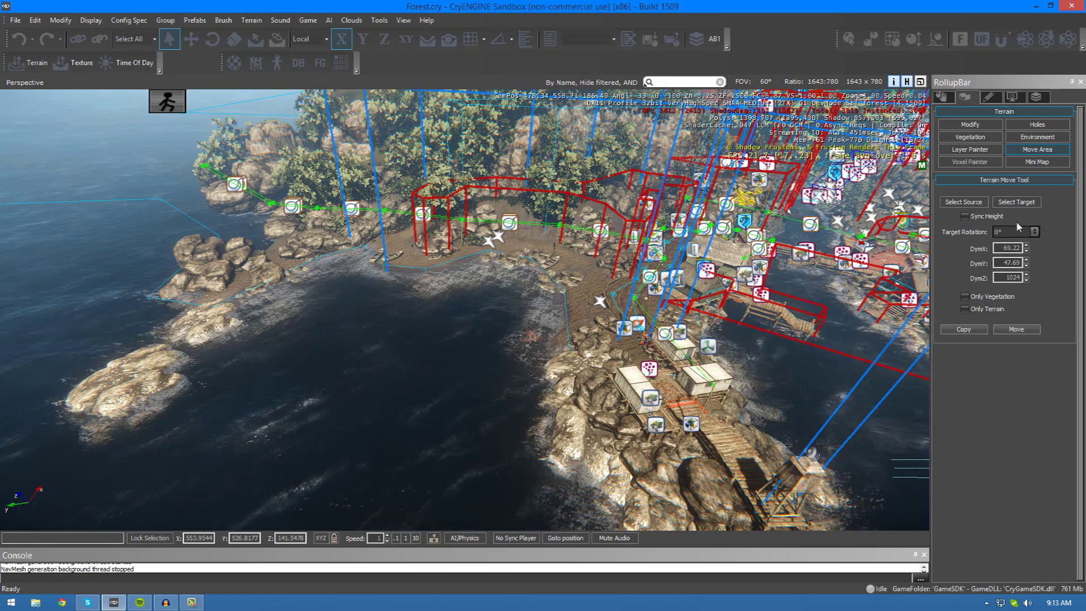
{"action": "left_click", "coordinate": [948, 99]}
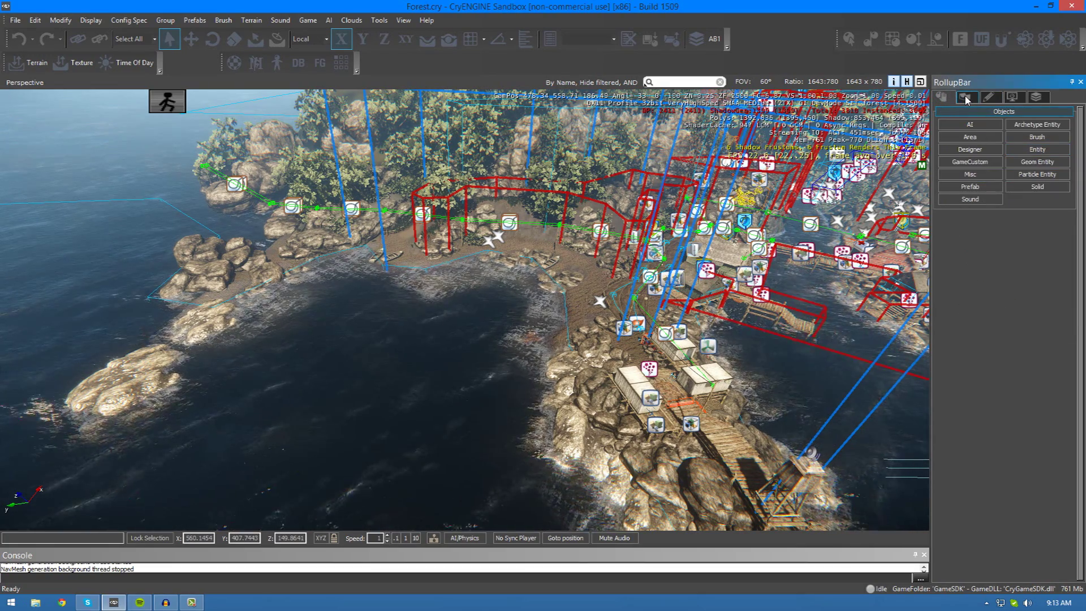
{"action": "left_click", "coordinate": [966, 99]}
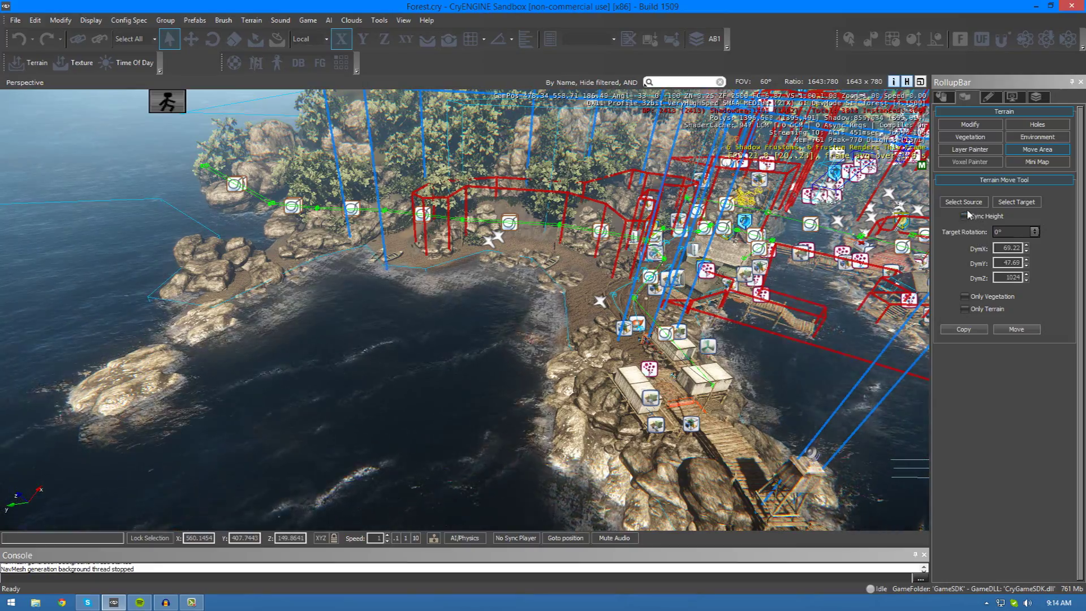
Step: Examine the rocky peninsula with the shacks and watchtower, and the bay beside it, from several angles
{"action": "key", "text": "a"}
{"action": "right_click_drag", "start_coordinate": [459, 393], "coordinate": [464, 389]}
{"action": "key", "text": "s"}
{"action": "right_click_drag", "start_coordinate": [526, 344], "coordinate": [528, 346]}
{"action": "right_click_drag", "start_coordinate": [490, 410], "coordinate": [491, 347]}
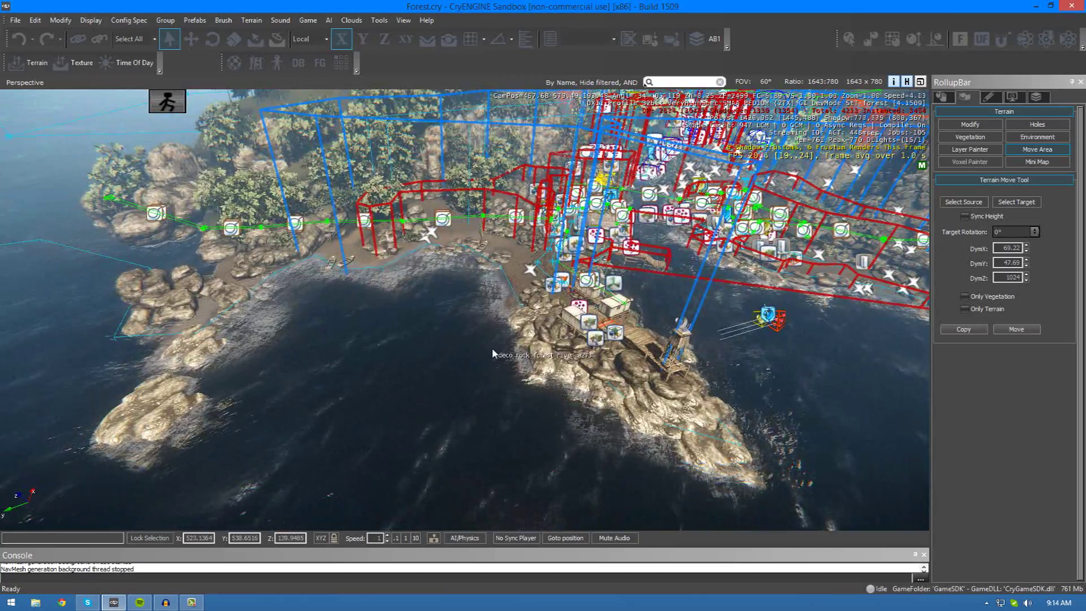
{"action": "right_click_drag", "start_coordinate": [569, 339], "coordinate": [565, 348]}
{"action": "key", "text": "w"}
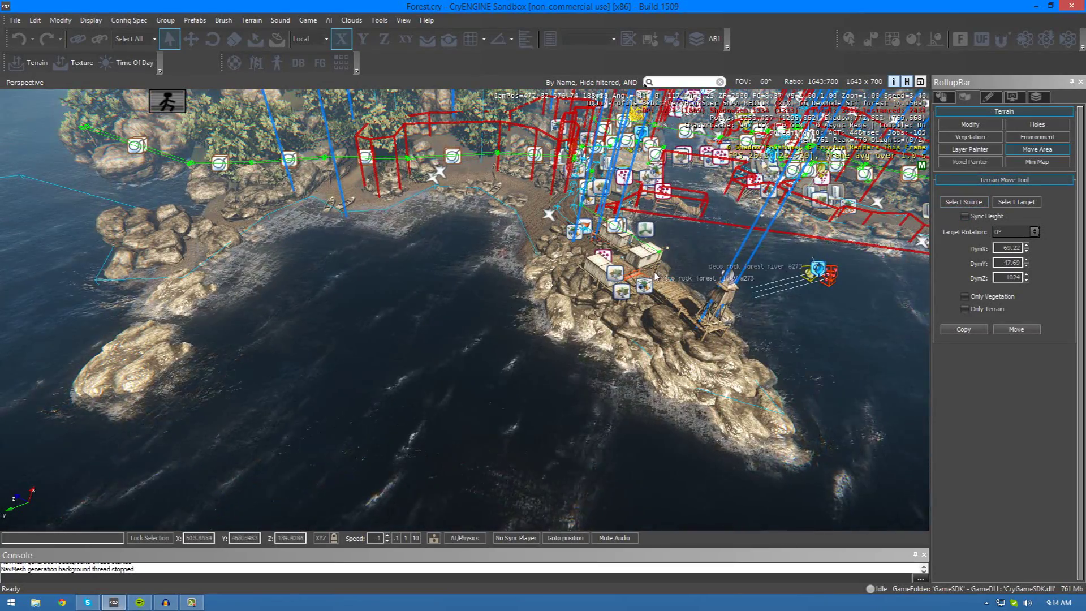
{"action": "right_click_drag", "start_coordinate": [537, 268], "coordinate": [557, 271]}
{"action": "key", "text": "w"}
{"action": "key", "text": "d"}
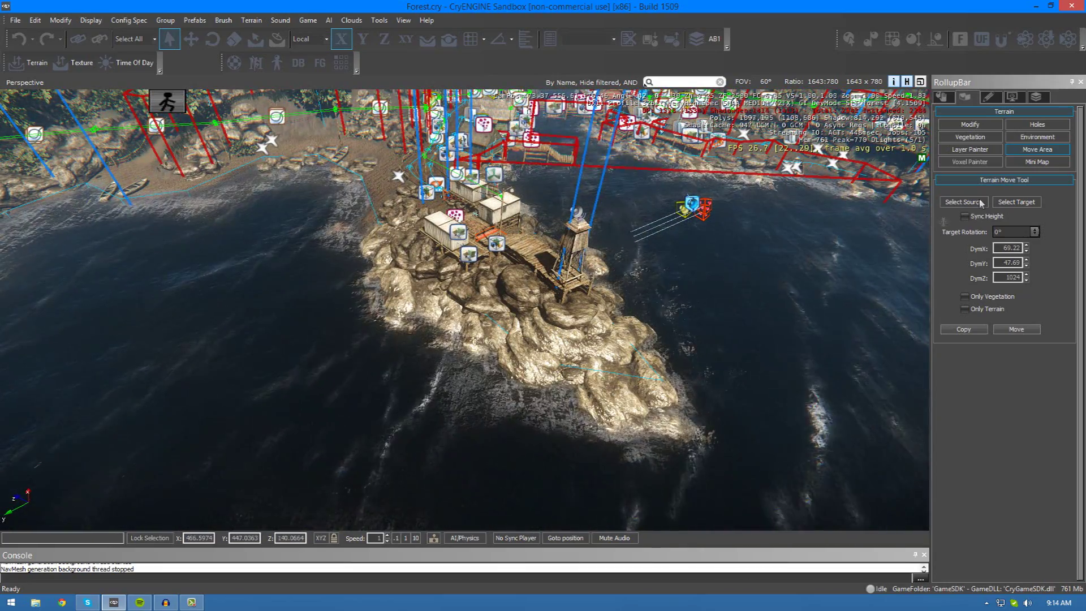
{"action": "right_click_drag", "start_coordinate": [696, 331], "coordinate": [622, 325]}
{"action": "key", "text": "d"}
{"action": "right_click_drag", "start_coordinate": [700, 355], "coordinate": [754, 355]}
{"action": "key", "text": "s"}
{"action": "key", "text": "a"}
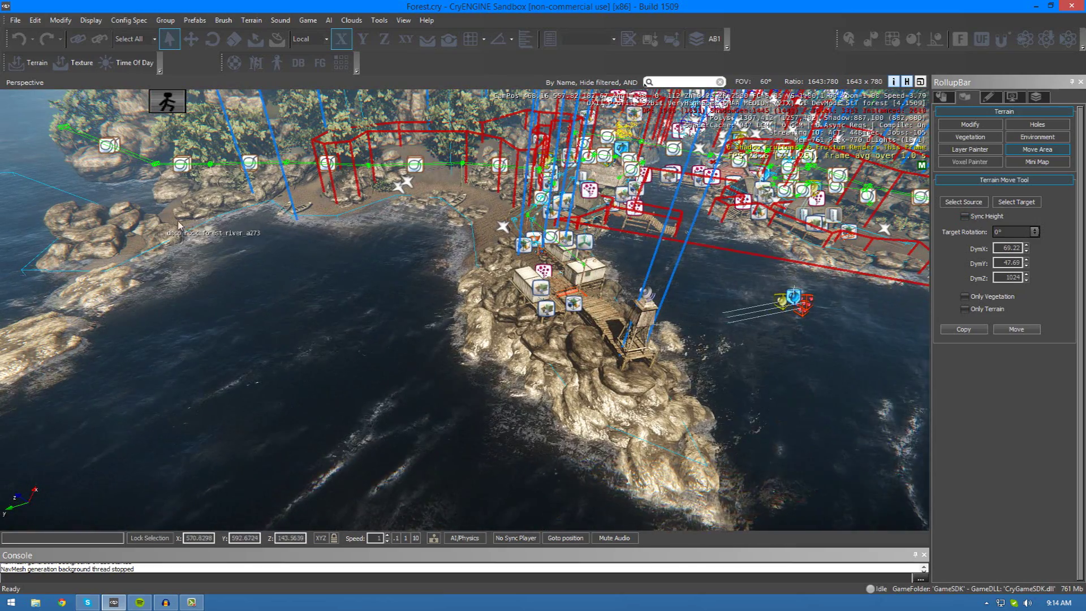
Step: Enable Sync Height and place the source area on the rocky peninsula next to the shacks
{"action": "left_click", "coordinate": [980, 217]}
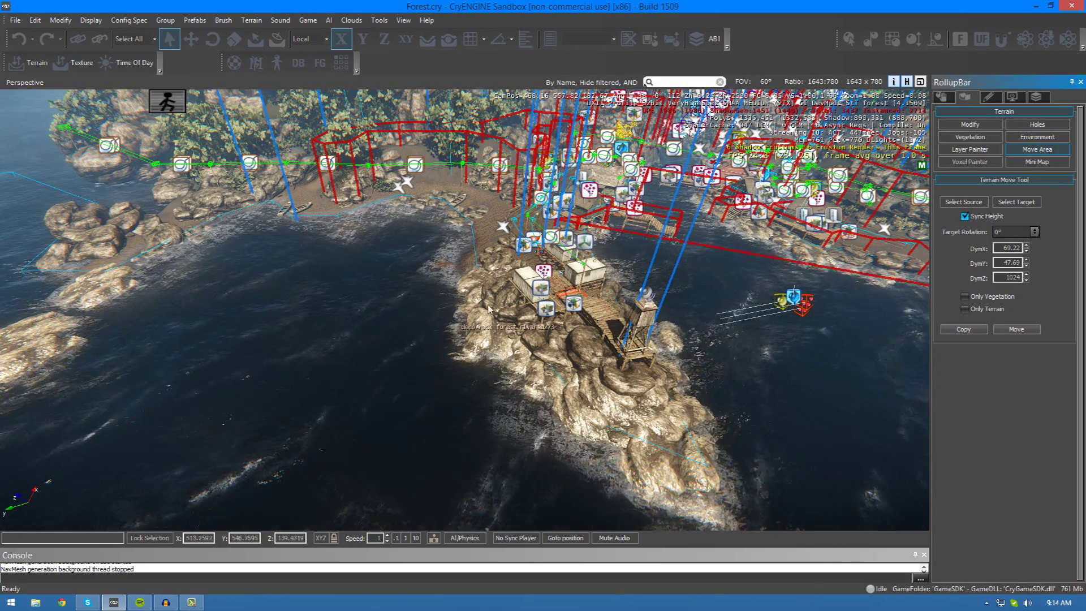
{"action": "right_click_drag", "start_coordinate": [532, 308], "coordinate": [484, 281]}
{"action": "key", "text": "w"}
{"action": "key", "text": "s"}
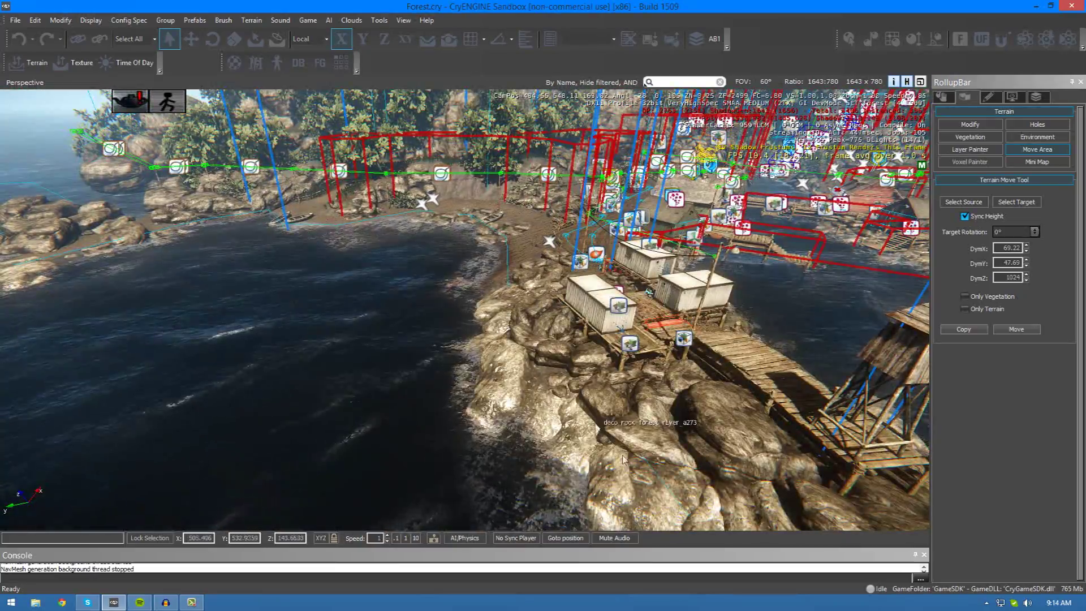
{"action": "key", "text": "s"}
{"action": "right_click_drag", "start_coordinate": [633, 313], "coordinate": [612, 307]}
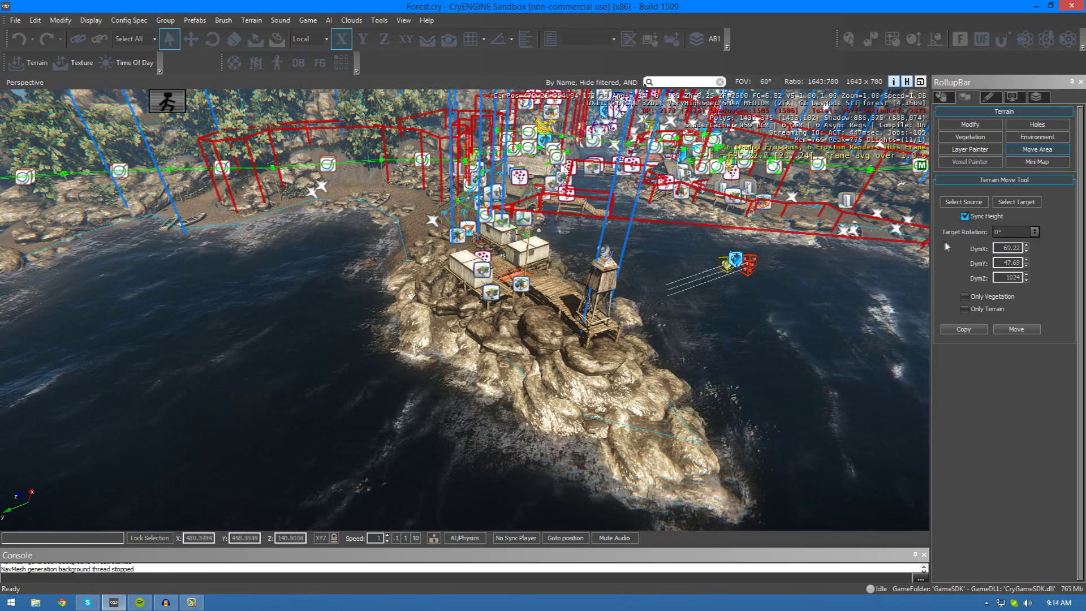
{"action": "key", "text": "s"}
{"action": "right_click_drag", "start_coordinate": [533, 352], "coordinate": [492, 312]}
{"action": "key", "text": "w"}
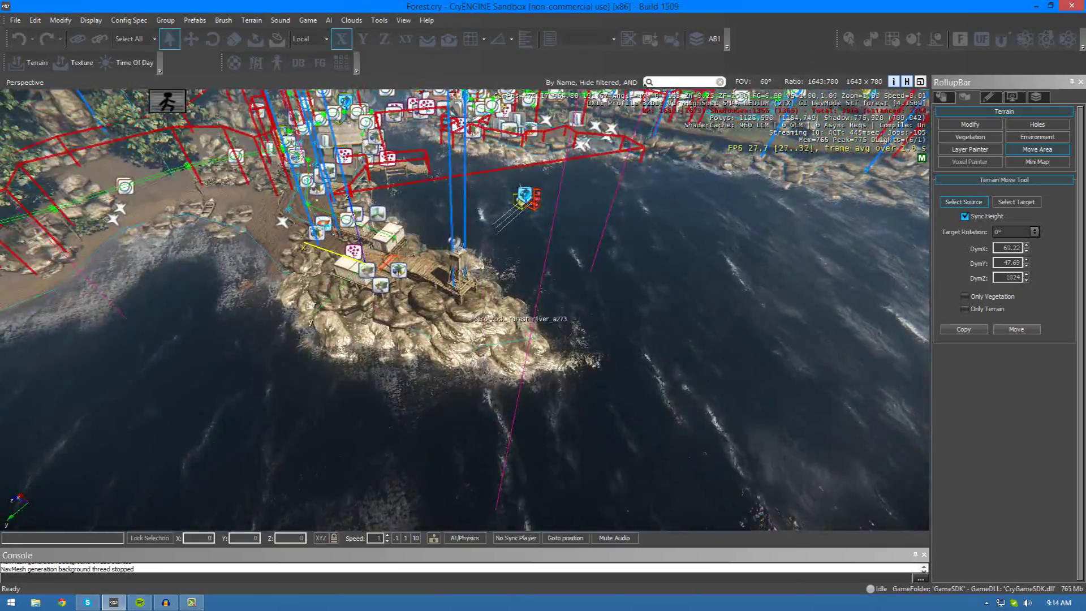
Step: Set the source area's DymY size to 39.4 so the box fits the peninsula more closely
{"action": "right_click_drag", "start_coordinate": [467, 312], "coordinate": [418, 282]}
{"action": "key", "text": "s"}
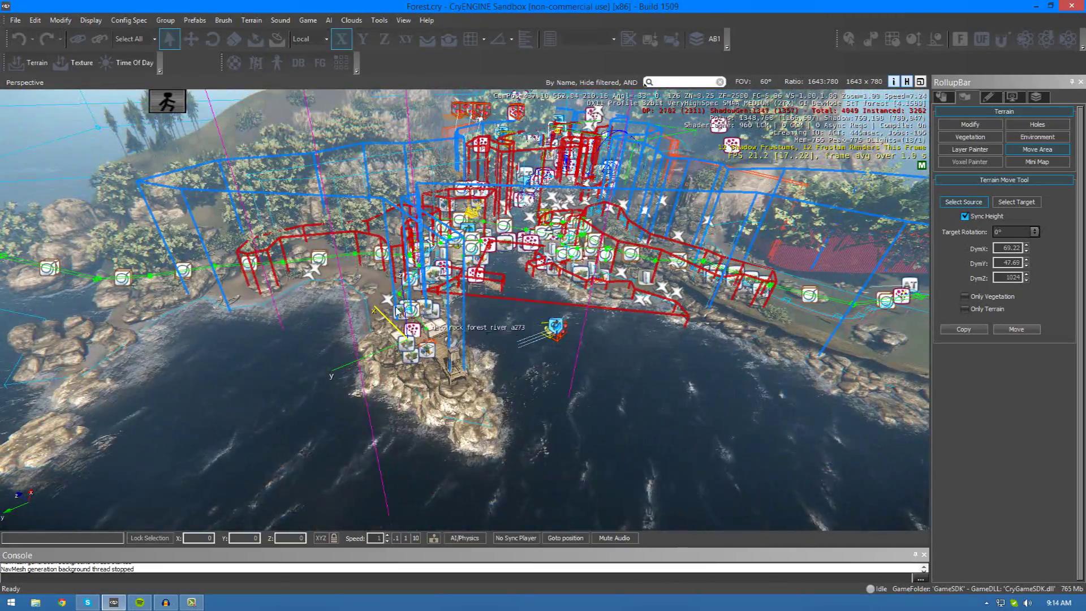
{"action": "key", "text": "w"}
{"action": "mouse_move", "coordinate": [402, 351]}
{"action": "right_mouse_down"}
{"action": "mouse_move", "coordinate": [373, 368]}
{"action": "mouse_move", "coordinate": [283, 367]}
{"action": "mouse_move", "coordinate": [367, 350]}
{"action": "mouse_move", "coordinate": [334, 311]}
{"action": "mouse_move", "coordinate": [285, 286]}
{"action": "mouse_move", "coordinate": [453, 376]}
{"action": "mouse_move", "coordinate": [582, 404]}
{"action": "mouse_move", "coordinate": [392, 352]}
{"action": "right_mouse_up"}
{"action": "key", "text": "d"}
{"action": "key", "text": "w"}
{"action": "key", "text": "s"}
{"action": "key", "text": "a"}
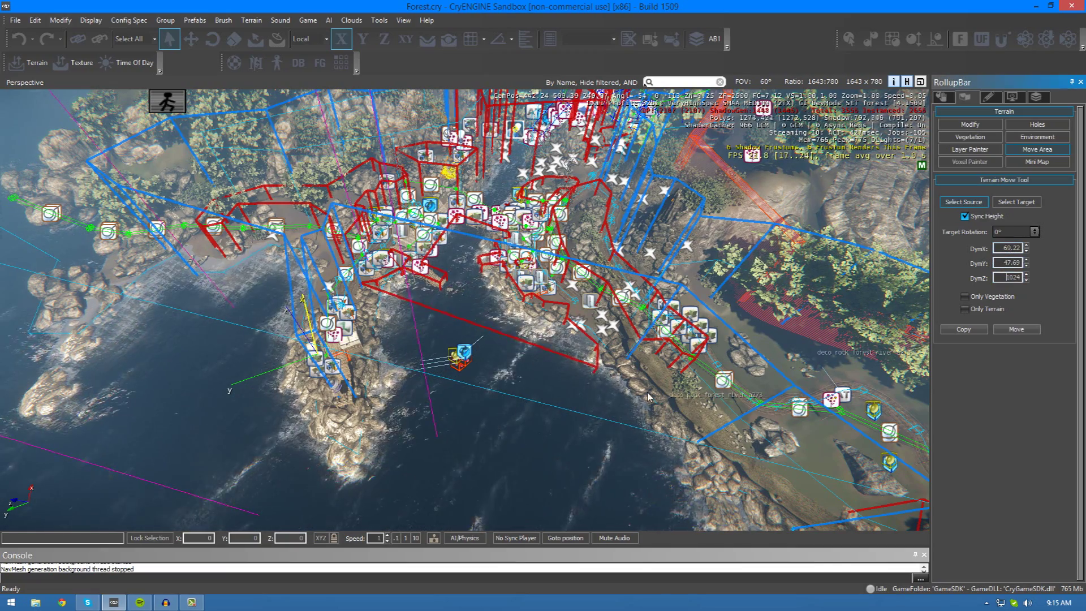
{"action": "right_click_drag", "start_coordinate": [648, 397], "coordinate": [588, 432]}
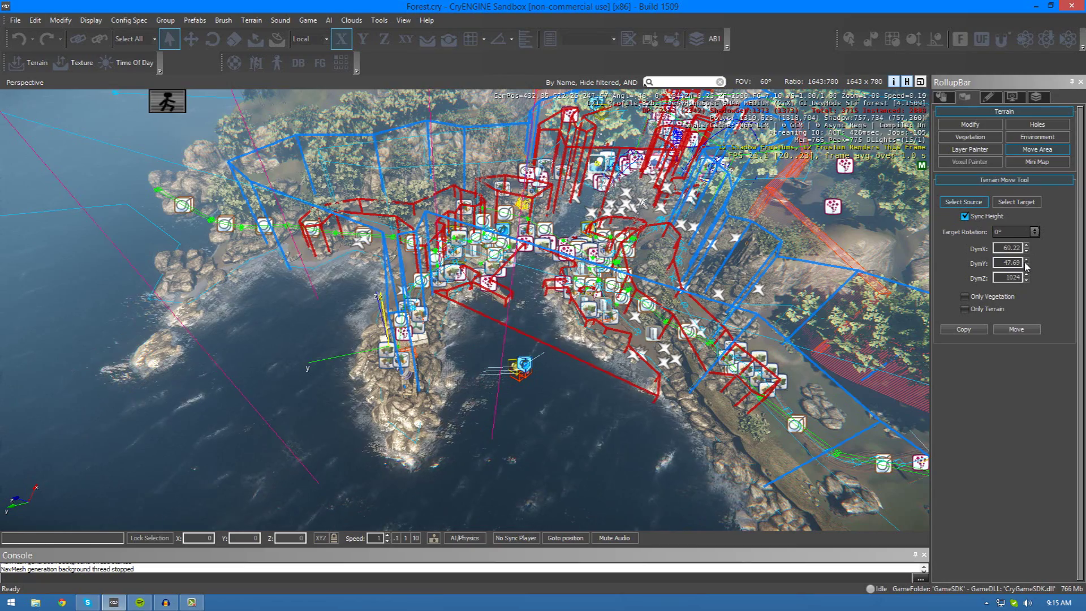
{"action": "left_click_drag", "start_coordinate": [1025, 266], "coordinate": [1033, 330]}
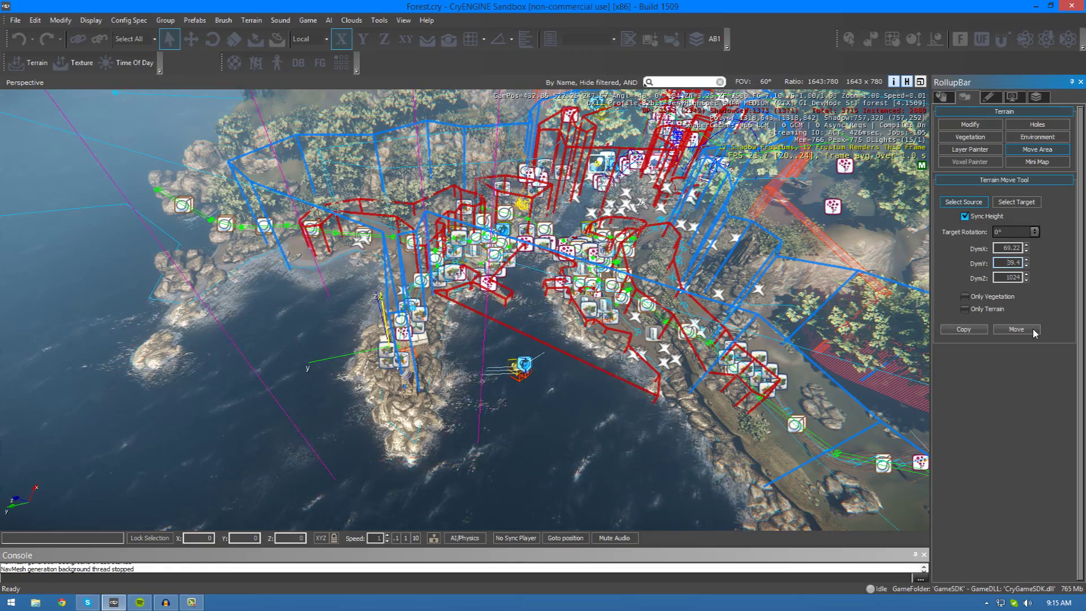
Step: Inspect the source box's extents around the peninsula from close up and from above
{"action": "right_click_drag", "start_coordinate": [629, 395], "coordinate": [635, 390]}
{"action": "key", "text": "w"}
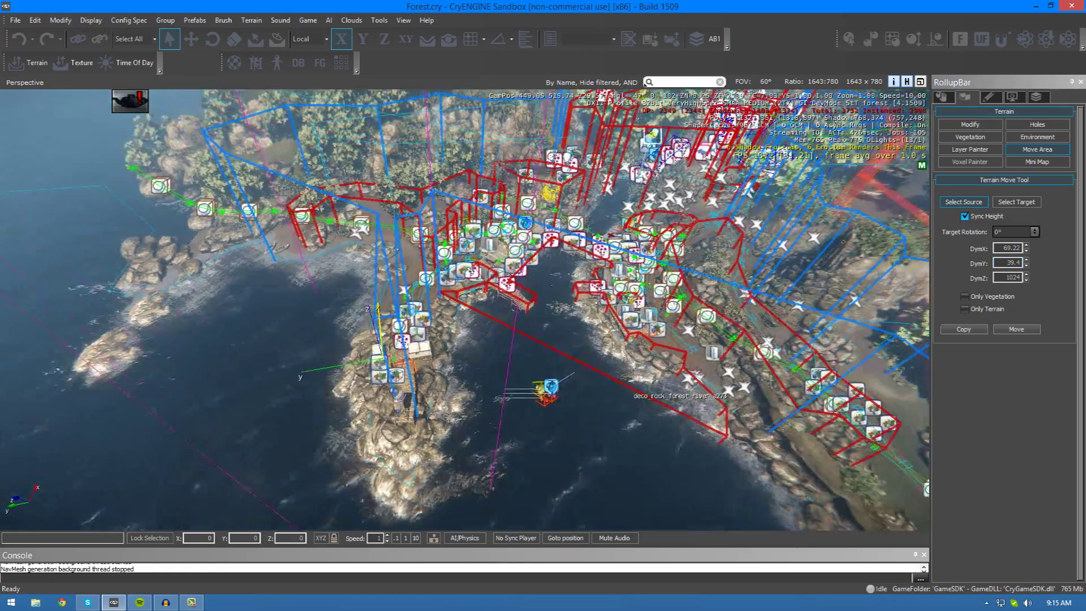
{"action": "scroll", "coordinate": [675, 312], "scroll_direction": "up", "scroll_amount": 5}
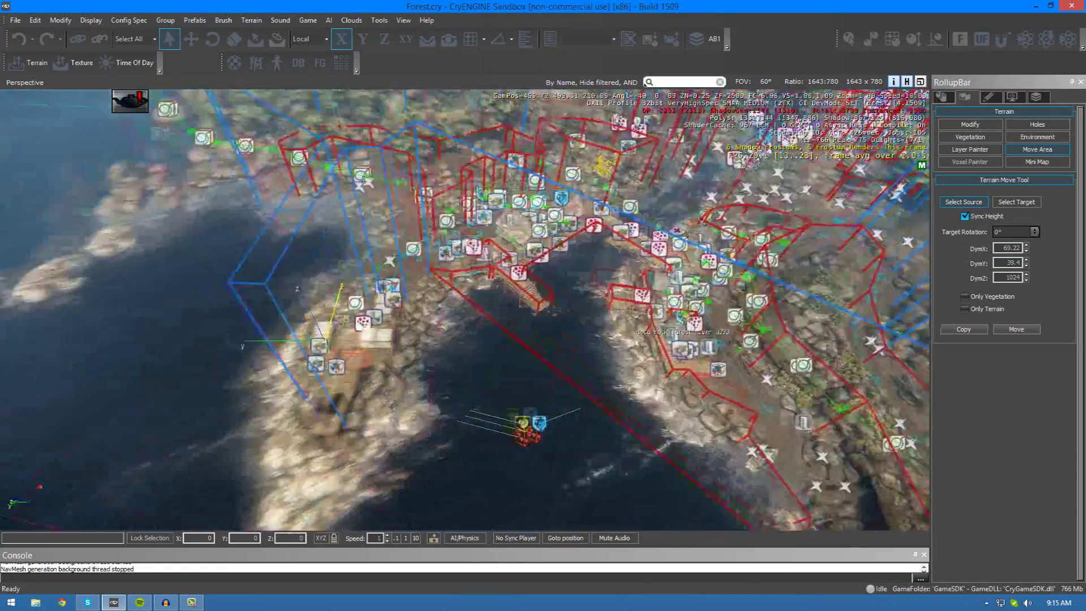
{"action": "key", "text": "a"}
{"action": "right_click_drag", "start_coordinate": [421, 373], "coordinate": [415, 367]}
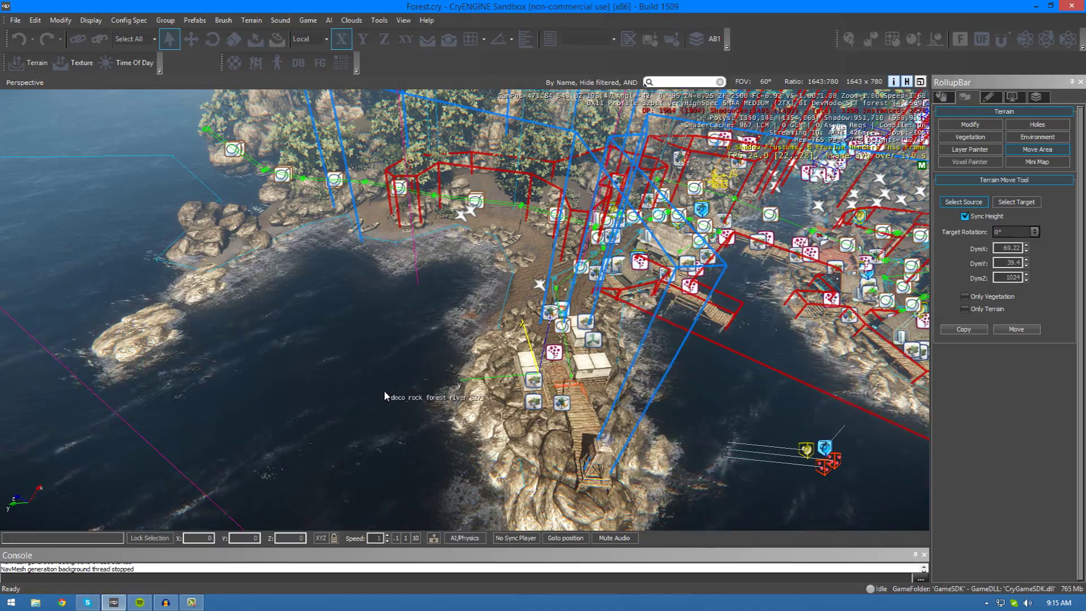
{"action": "right_click_drag", "start_coordinate": [385, 394], "coordinate": [397, 395]}
{"action": "key", "text": "s"}
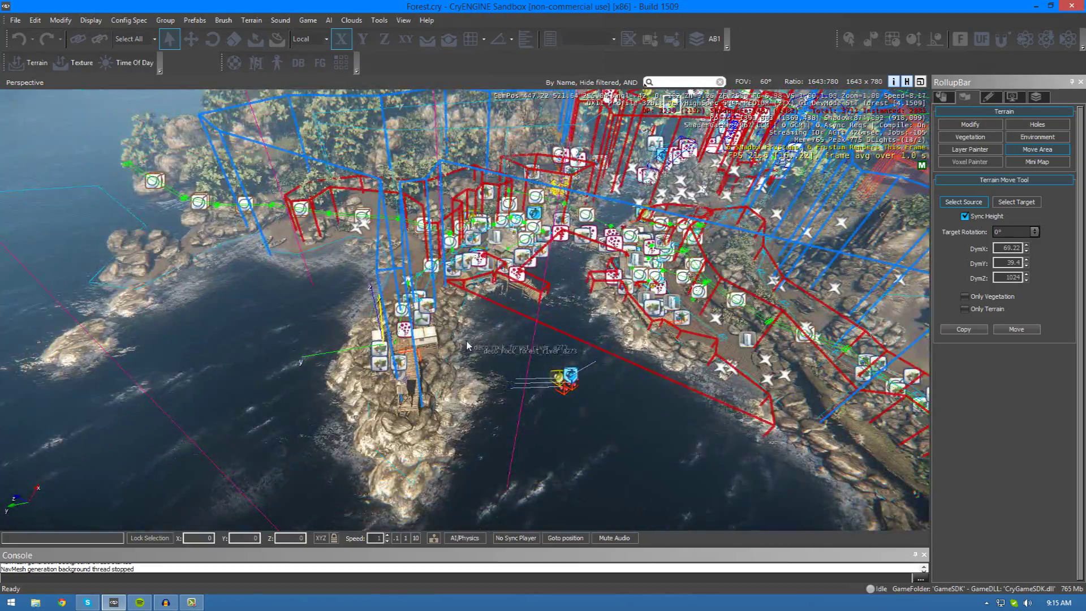
{"action": "key", "text": "s"}
{"action": "right_click_drag", "start_coordinate": [470, 344], "coordinate": [474, 344]}
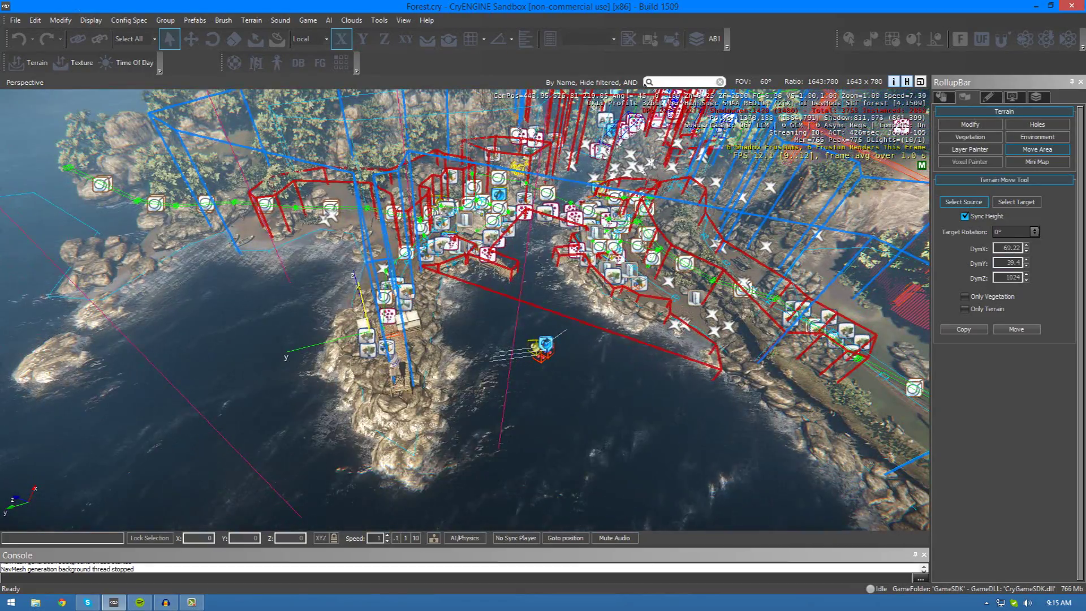
Step: With the Move tool active, place the target area by the small rocks across the bay, at about X 556, Y 600, Z 142
{"action": "left_click", "coordinate": [185, 42]}
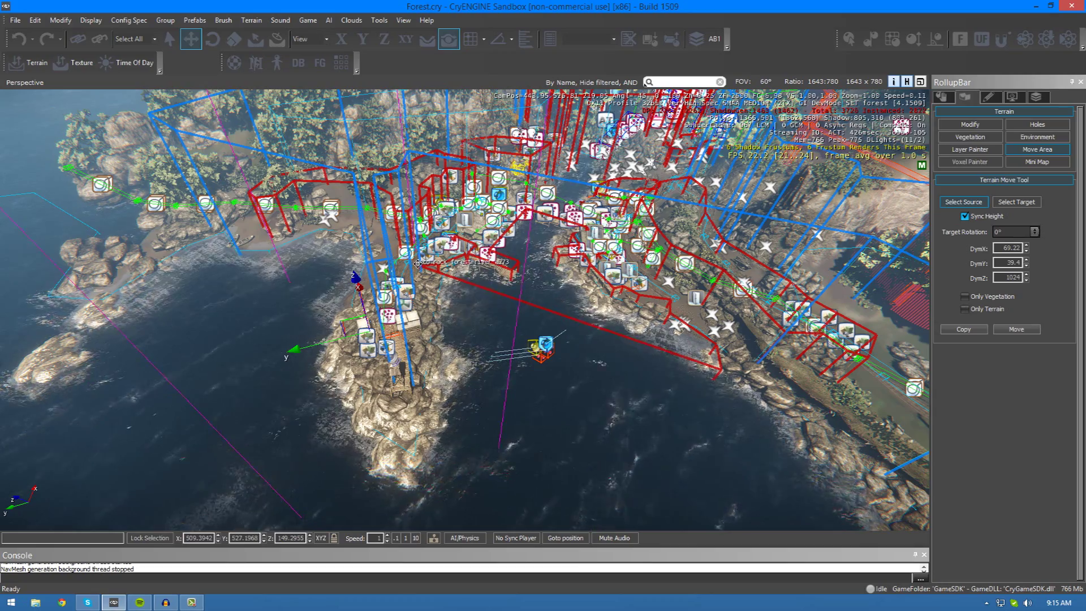
{"action": "left_click", "coordinate": [1019, 208]}
{"action": "key", "text": "a"}
{"action": "right_click_drag", "start_coordinate": [405, 357], "coordinate": [406, 356]}
{"action": "key", "text": "w"}
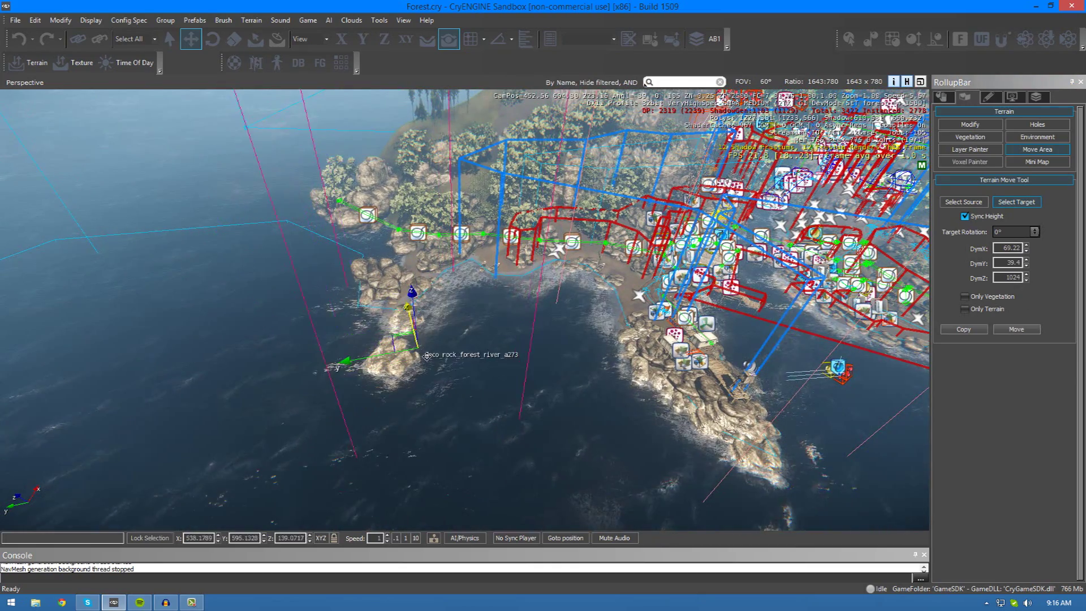
{"action": "mouse_move", "coordinate": [426, 355]}
{"action": "left_mouse_down"}
{"action": "mouse_move", "coordinate": [431, 343]}
{"action": "mouse_move", "coordinate": [418, 347]}
{"action": "left_mouse_up"}
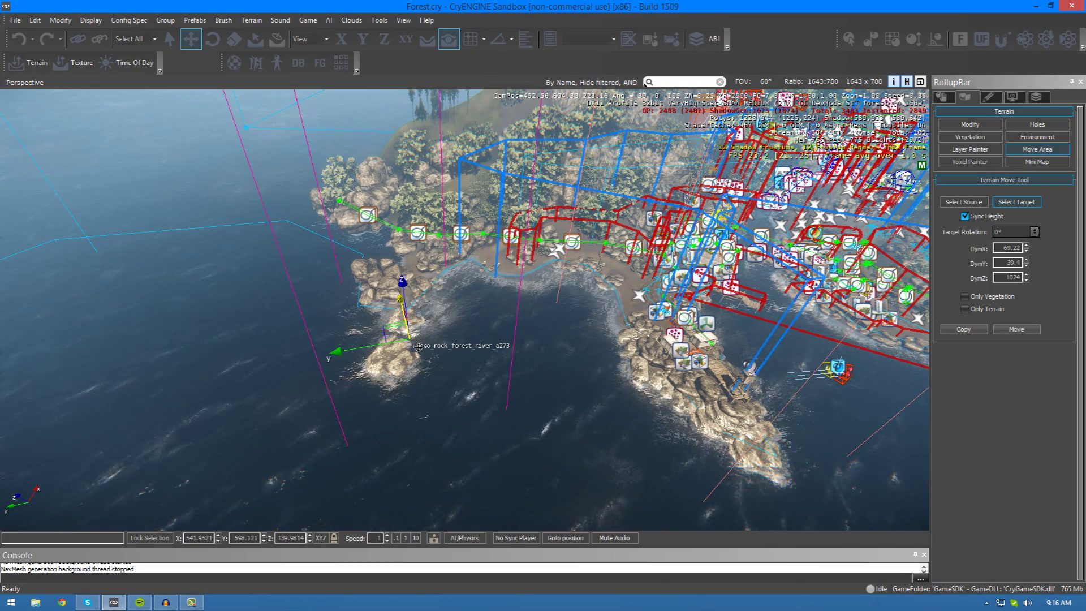
{"action": "key", "text": "a"}
{"action": "right_click_drag", "start_coordinate": [459, 351], "coordinate": [482, 352]}
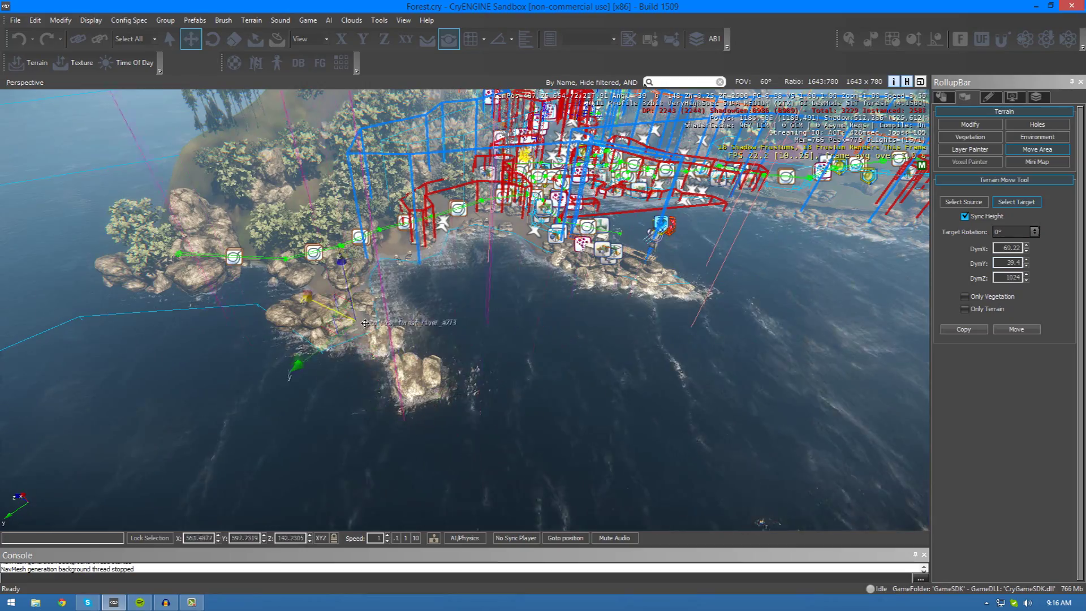
{"action": "left_click", "coordinate": [372, 340]}
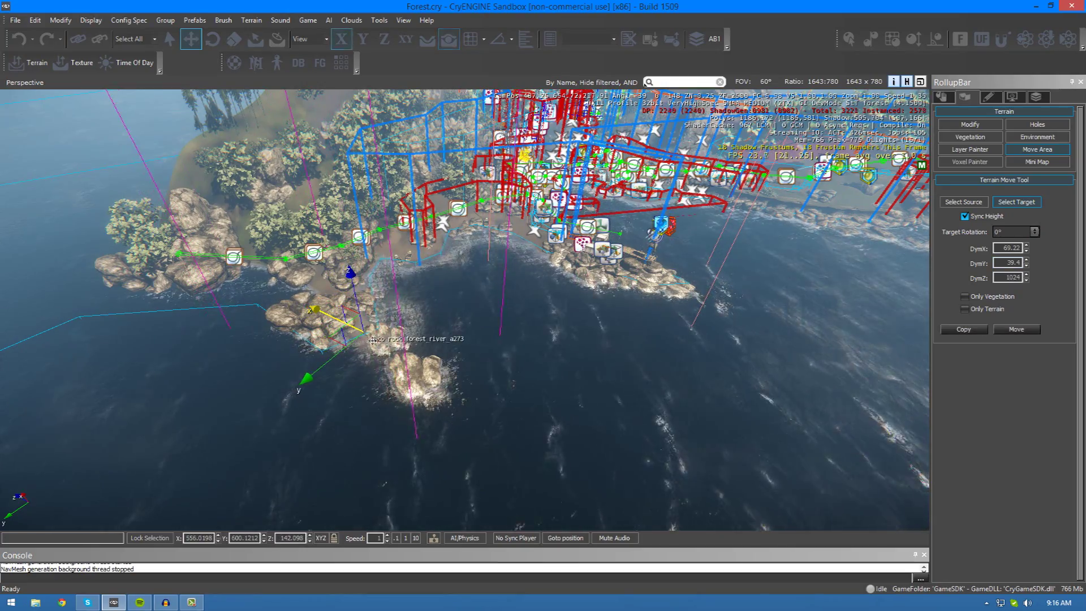
Step: Compare the target area by the small rocks with the source peninsula across the bay
{"action": "key", "text": "w"}
{"action": "key", "text": "d"}
{"action": "mouse_move", "coordinate": [529, 342]}
{"action": "right_mouse_down"}
{"action": "mouse_move", "coordinate": [460, 342]}
{"action": "mouse_move", "coordinate": [538, 342]}
{"action": "mouse_move", "coordinate": [529, 351]}
{"action": "right_mouse_up"}
{"action": "key", "text": "s"}
{"action": "key", "text": "w"}
{"action": "key", "text": "a"}
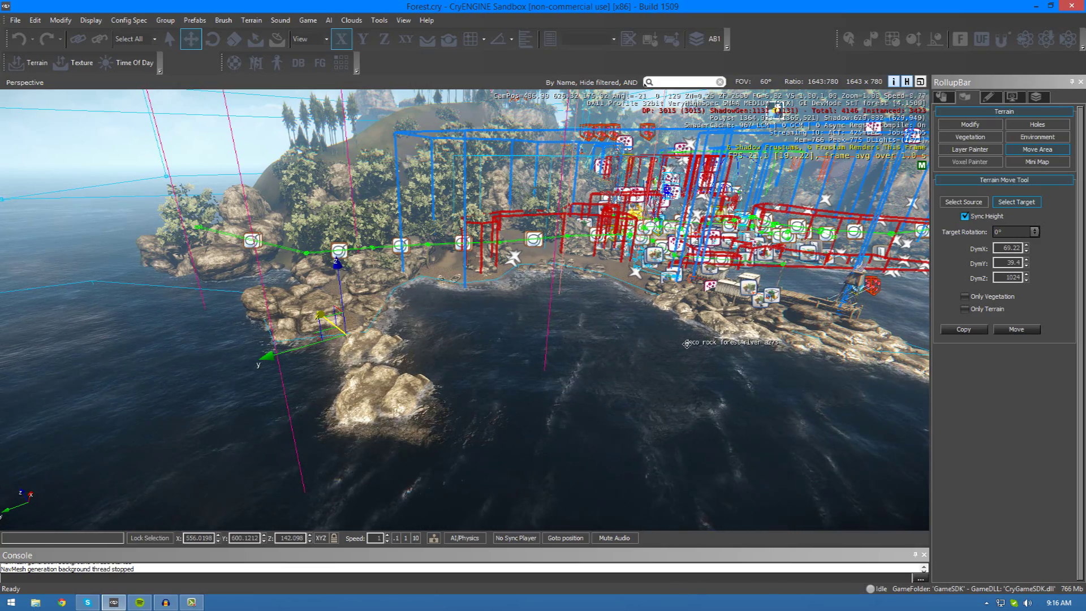
{"action": "key", "text": "d"}
{"action": "right_click_drag", "start_coordinate": [640, 395], "coordinate": [644, 393]}
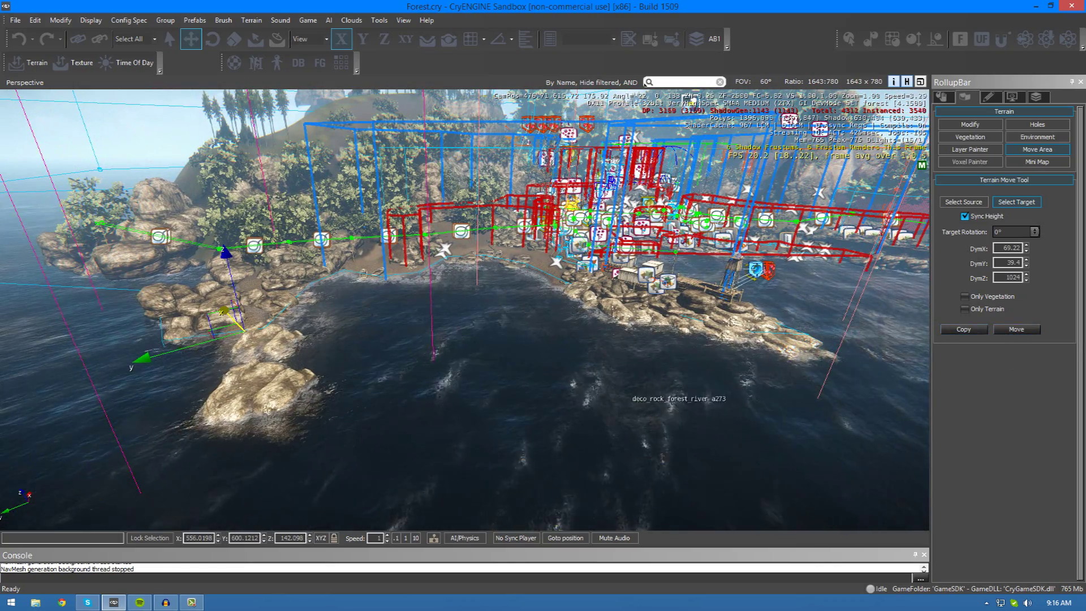
{"action": "right_click_drag", "start_coordinate": [636, 404], "coordinate": [608, 381]}
{"action": "right_click_drag", "start_coordinate": [384, 433], "coordinate": [449, 394]}
{"action": "key", "text": "w"}
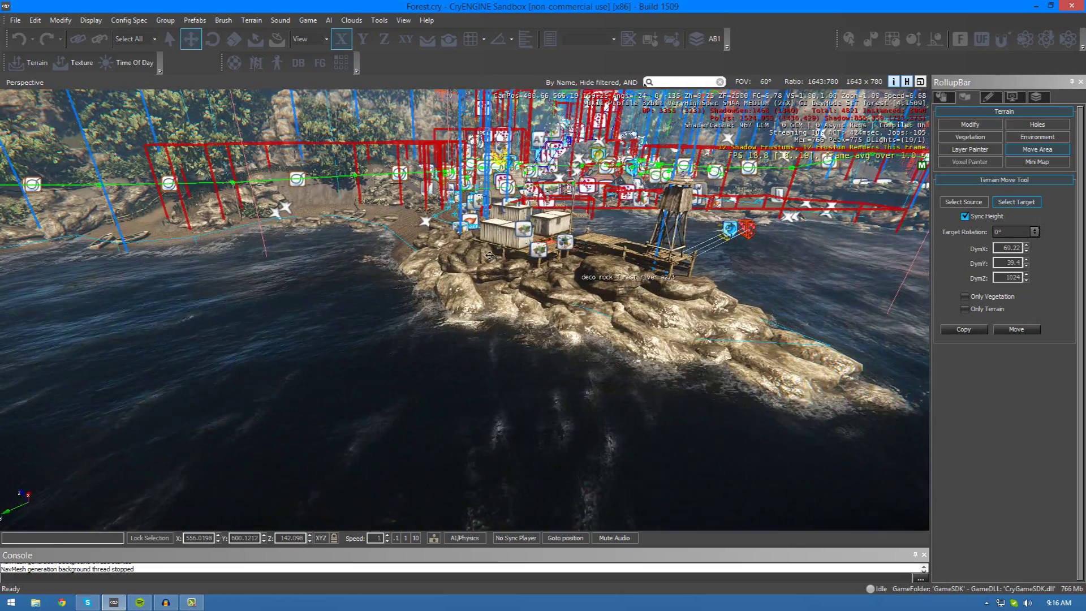
{"action": "right_click_drag", "start_coordinate": [483, 244], "coordinate": [336, 309]}
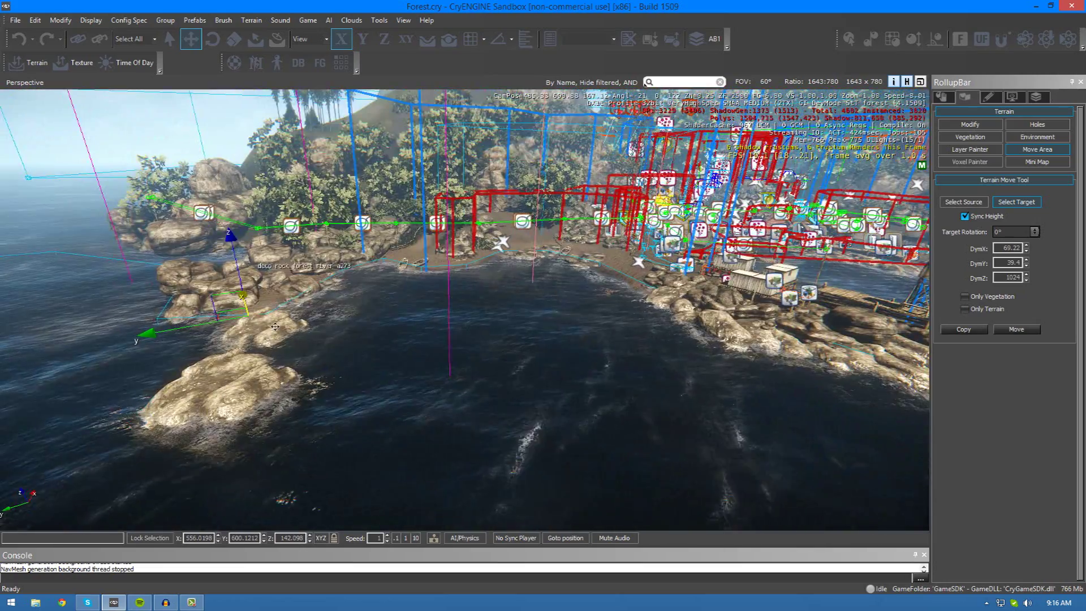
{"action": "right_click_drag", "start_coordinate": [275, 326], "coordinate": [704, 392]}
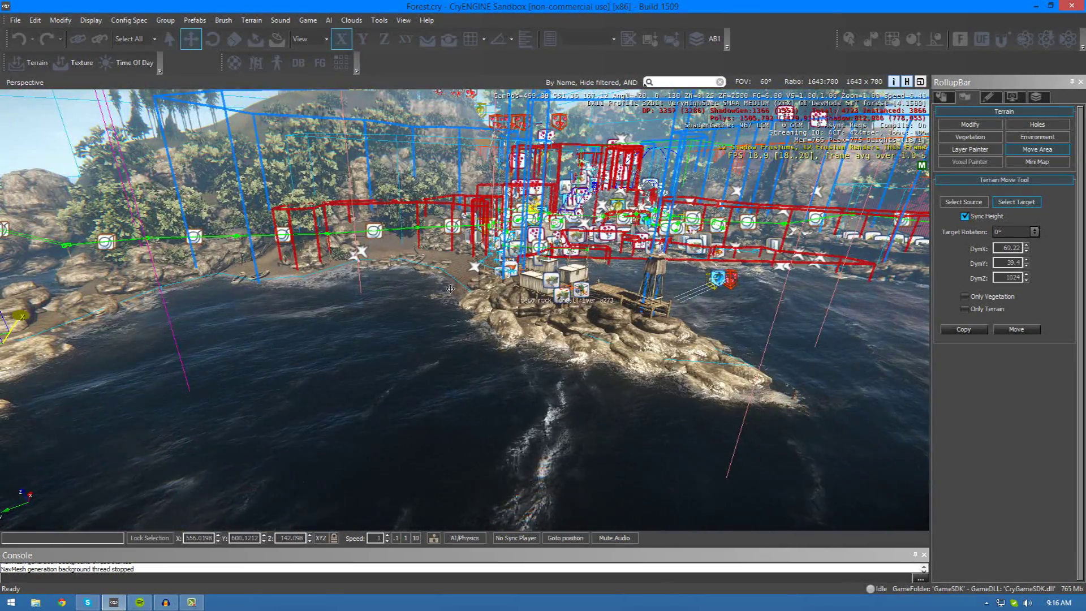
{"action": "right_click_drag", "start_coordinate": [521, 309], "coordinate": [880, 259]}
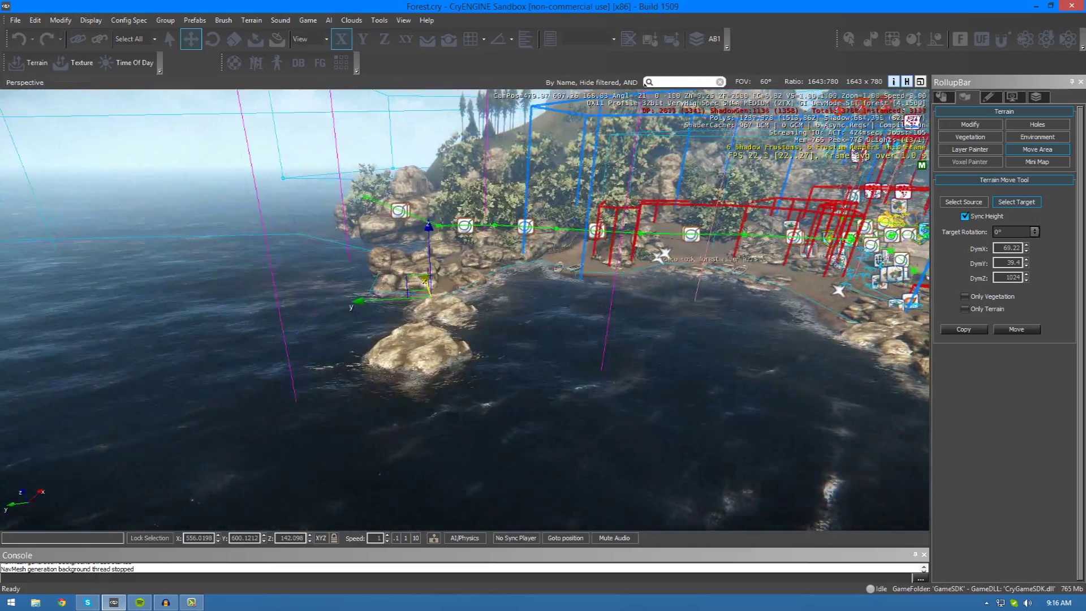
Step: Survey the source box around the dock peninsula and the target by the small rocks from over the open water
{"action": "key", "text": "d"}
{"action": "right_click_drag", "start_coordinate": [619, 372], "coordinate": [624, 373]}
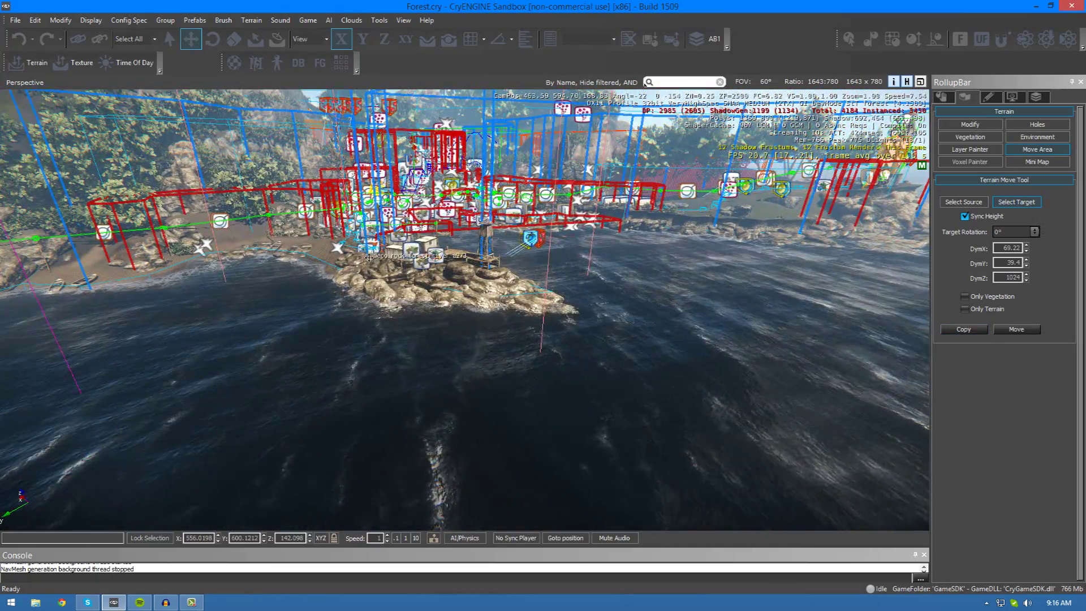
{"action": "right_click_drag", "start_coordinate": [369, 258], "coordinate": [677, 359]}
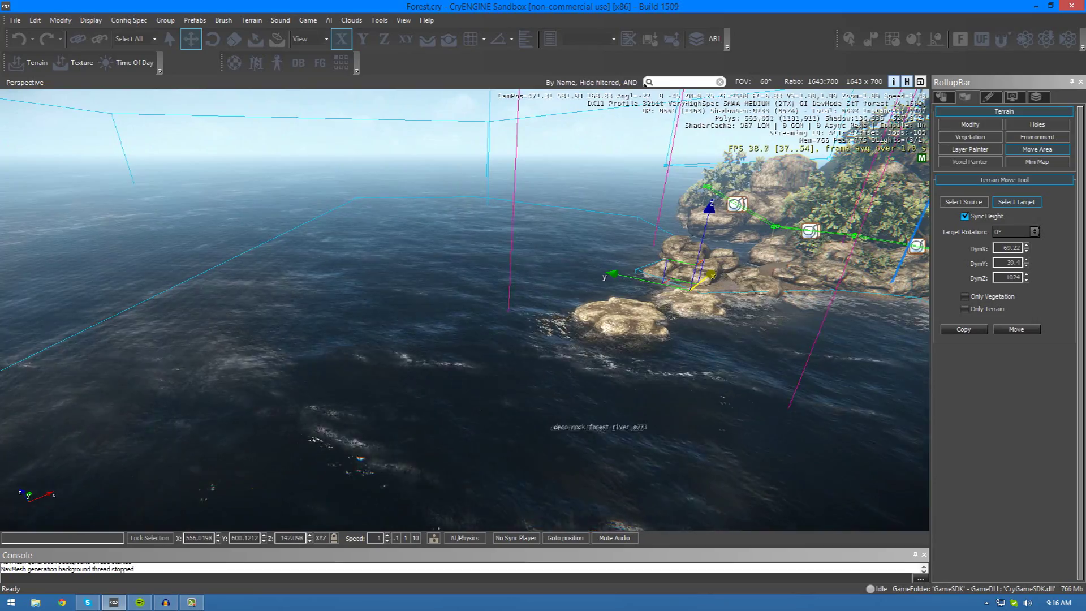
{"action": "key", "text": "s"}
{"action": "right_click_drag", "start_coordinate": [565, 432], "coordinate": [275, 306]}
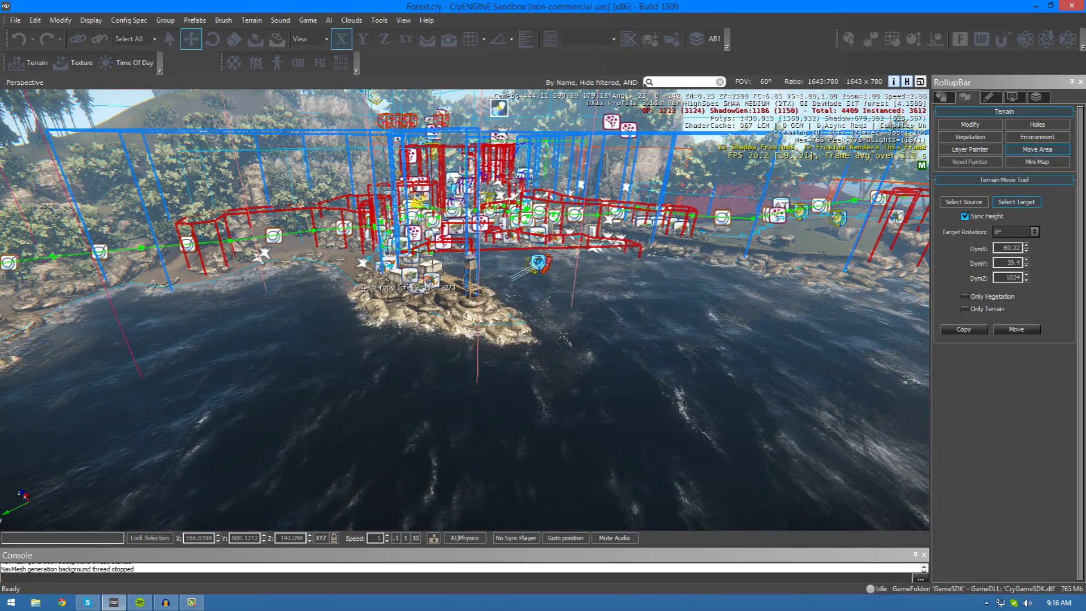
{"action": "key", "text": "w"}
{"action": "right_click_drag", "start_coordinate": [363, 290], "coordinate": [361, 289]}
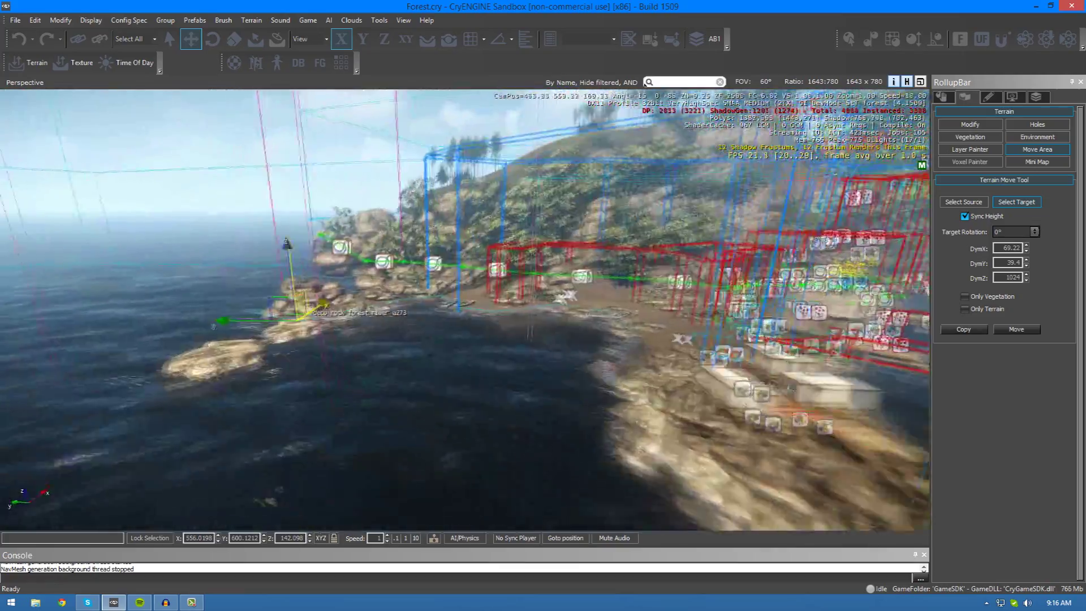
{"action": "right_click_drag", "start_coordinate": [313, 314], "coordinate": [317, 315]}
{"action": "key", "text": "a"}
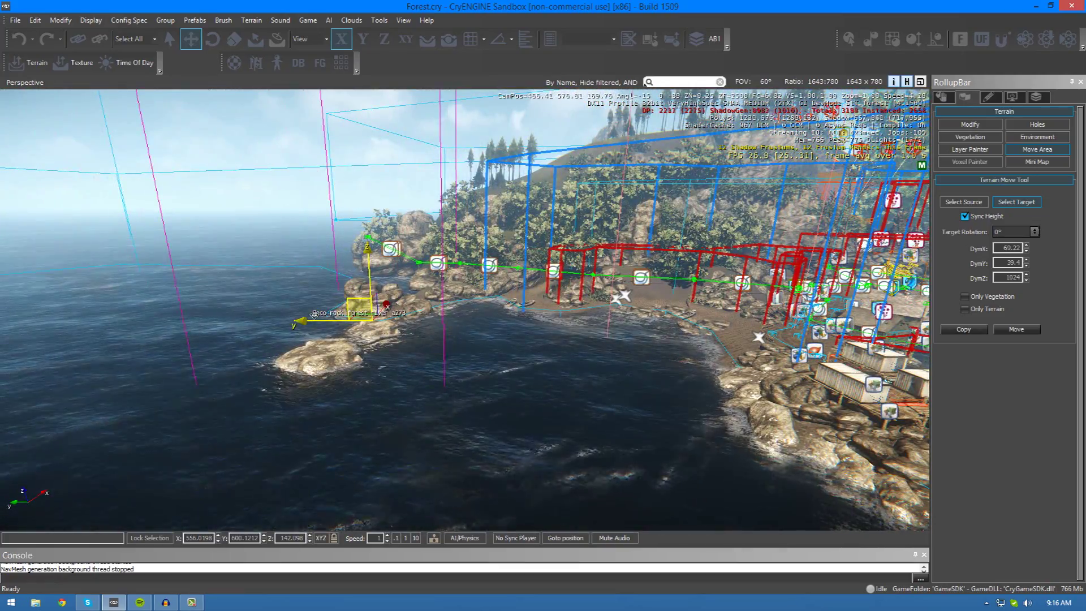
Step: Examine the target area's position at the small rocks from close up, with the bay behind it
{"action": "key", "text": "w"}
{"action": "key", "text": "a"}
{"action": "mouse_move", "coordinate": [501, 361]}
{"action": "right_mouse_down"}
{"action": "mouse_move", "coordinate": [523, 371]}
{"action": "mouse_move", "coordinate": [482, 358]}
{"action": "right_mouse_up"}
{"action": "key", "text": "s"}
{"action": "key", "text": "d"}
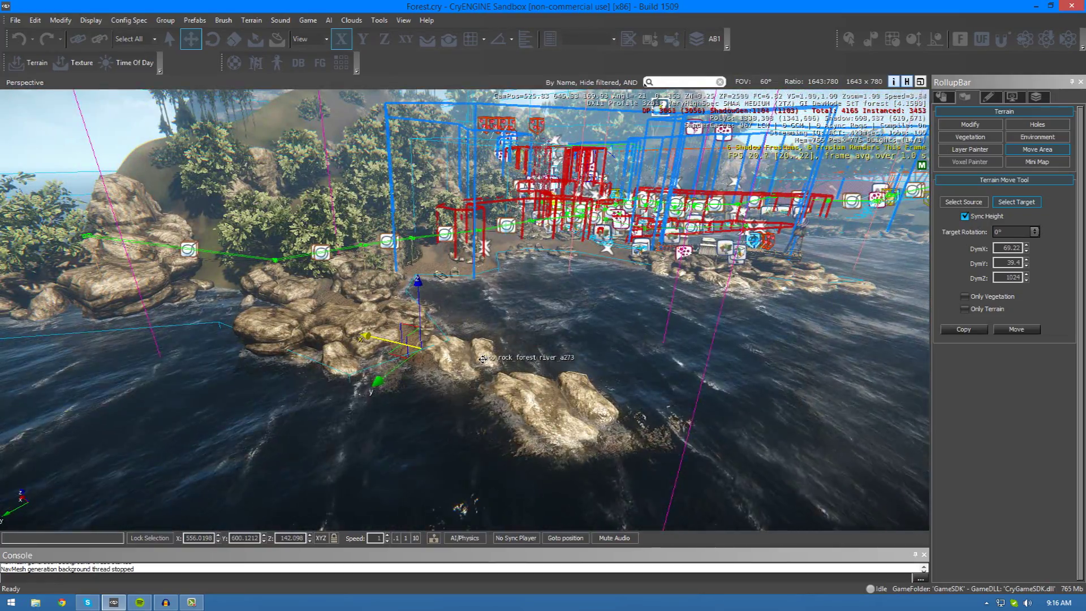
{"action": "key", "text": "d"}
{"action": "right_click_drag", "start_coordinate": [641, 355], "coordinate": [641, 356]}
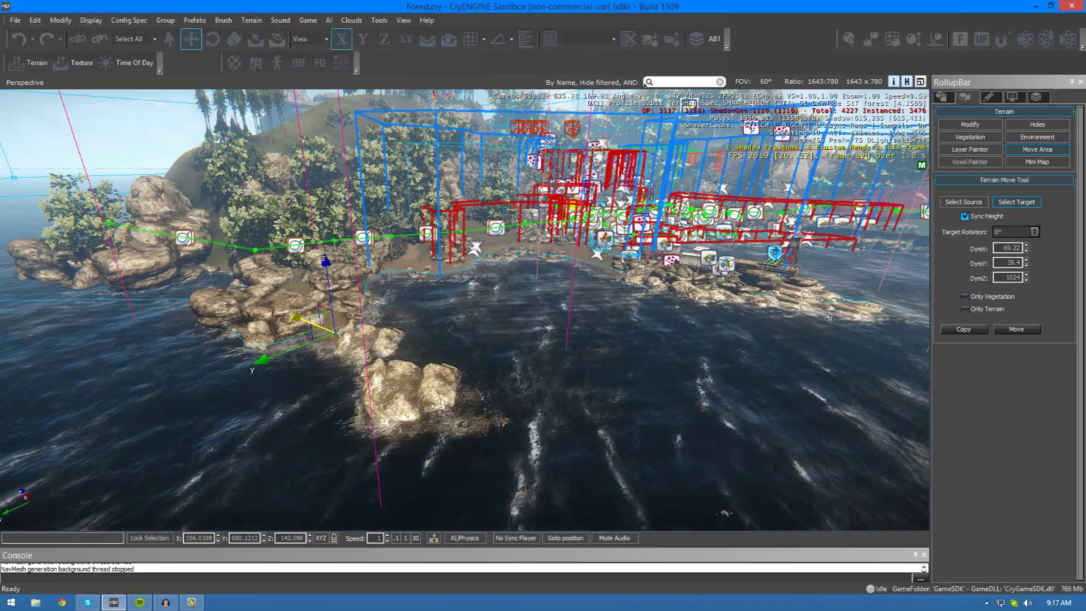
Step: Inspect the dock peninsula inside the source box from above and check the whole bay between source and target
{"action": "key", "text": "w"}
{"action": "right_click_drag", "start_coordinate": [744, 368], "coordinate": [729, 399]}
{"action": "key", "text": "s"}
{"action": "key", "text": "d"}
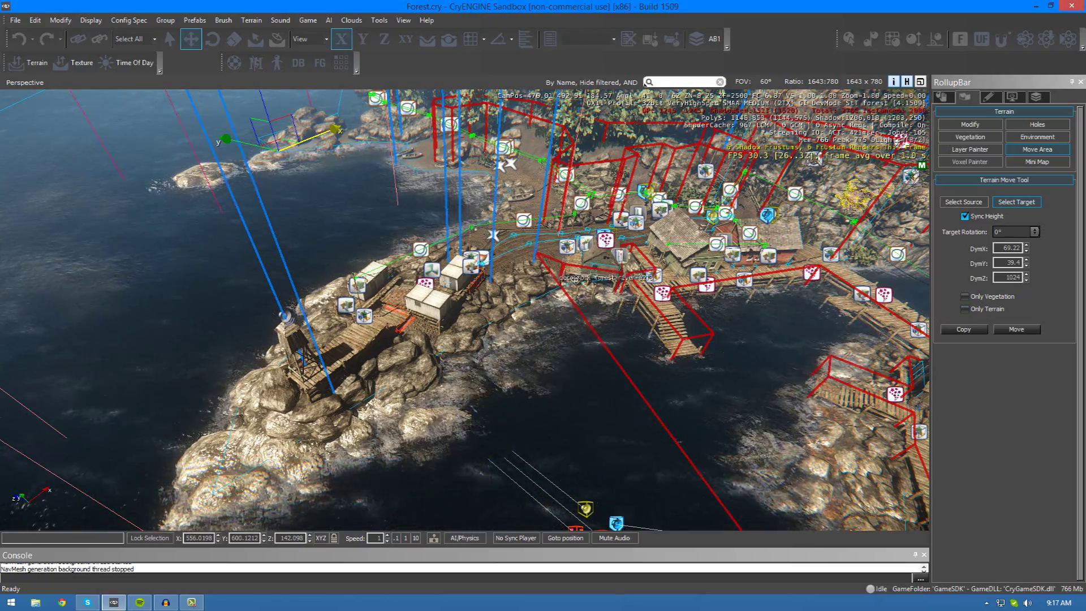
{"action": "right_click_drag", "start_coordinate": [650, 305], "coordinate": [650, 305]}
{"action": "key", "text": "w"}
{"action": "key", "text": "a"}
{"action": "right_click_drag", "start_coordinate": [328, 422], "coordinate": [334, 421]}
{"action": "key", "text": "a"}
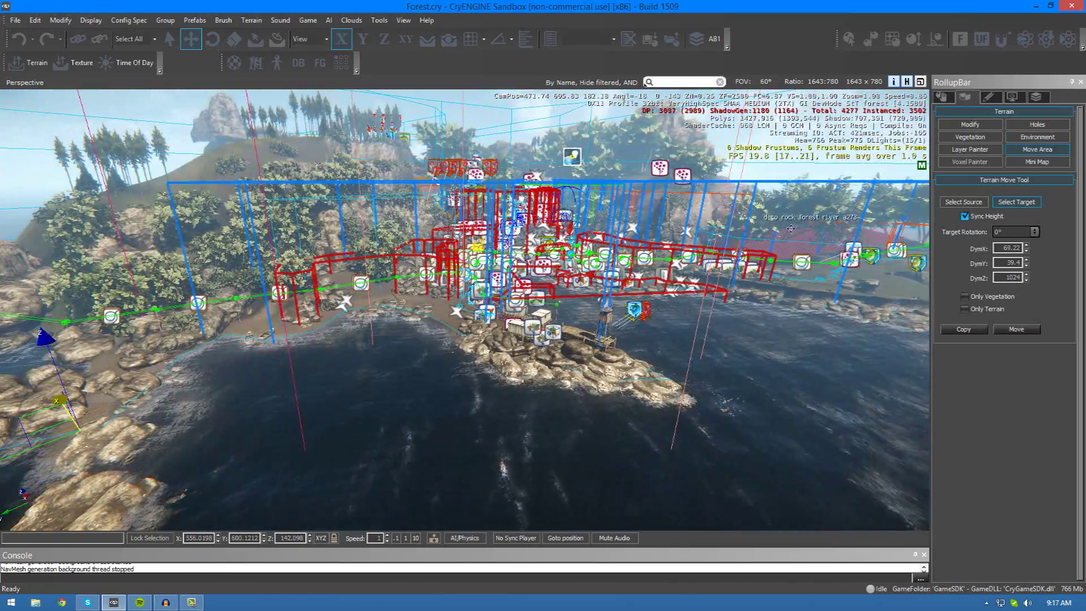
Step: Copy the source area to the target by the small rocks, choosing Ignore for the incomplete undo
{"action": "left_click", "coordinate": [962, 329]}
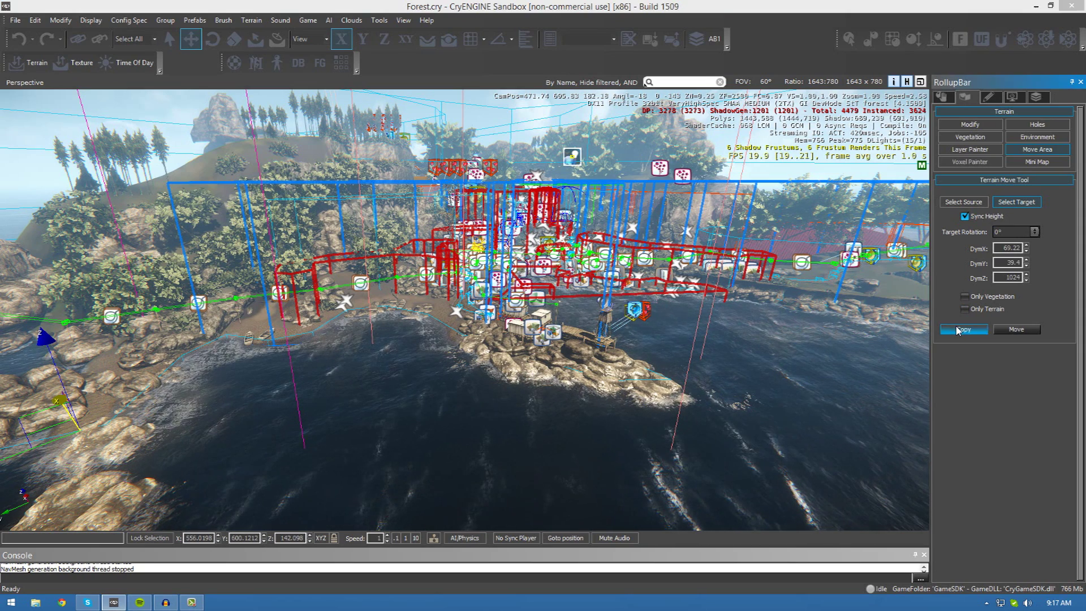
{"action": "left_click_drag", "start_coordinate": [559, 265], "coordinate": [356, 350]}
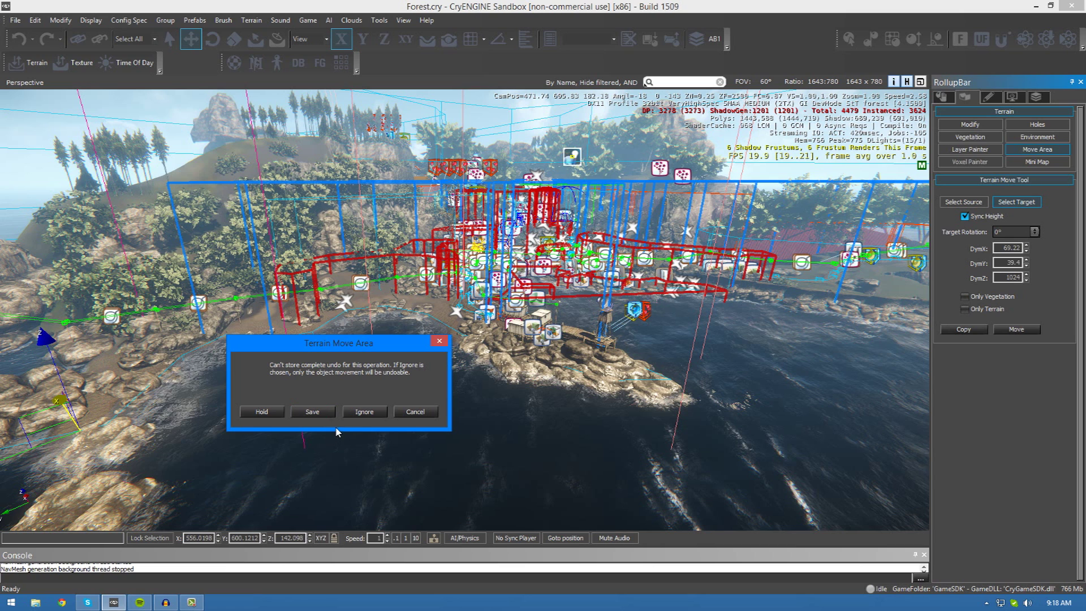
{"action": "left_click", "coordinate": [368, 414]}
{"action": "right_click_drag", "start_coordinate": [360, 410], "coordinate": [339, 418]}
{"action": "key", "text": "w"}
{"action": "key", "text": "w"}
{"action": "key", "text": "a"}
{"action": "key", "text": "s"}
{"action": "key", "text": "d"}
Step: Move the source area with its rocks and dock buildings to the target, choosing Ignore for the incomplete undo
{"action": "left_click", "coordinate": [1013, 331]}
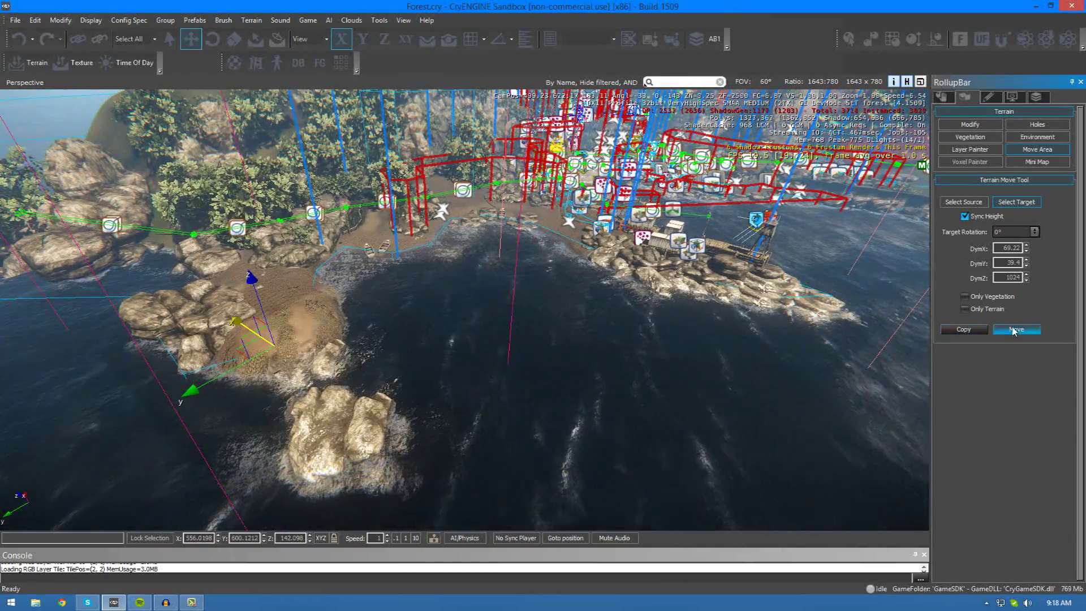
{"action": "left_click", "coordinate": [1013, 330]}
{"action": "left_click", "coordinate": [570, 331]}
Step: Examine the relocated dock peninsula and the bare terrain at its original location from several angles
{"action": "key", "text": "w"}
{"action": "key", "text": "d"}
{"action": "right_click_drag", "start_coordinate": [339, 401], "coordinate": [308, 405]}
{"action": "key", "text": "a"}
{"action": "key", "text": "s"}
{"action": "key", "text": "w"}
{"action": "right_click_drag", "start_coordinate": [700, 224], "coordinate": [700, 225]}
{"action": "key", "text": "d"}
{"action": "key", "text": "s"}
{"action": "key", "text": "a"}
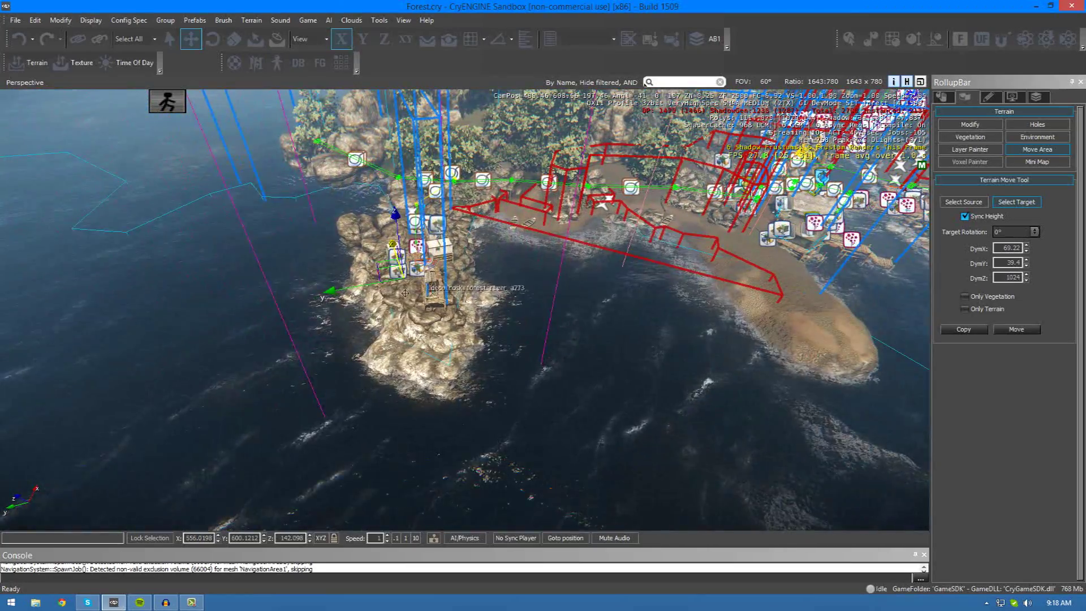
Step: Shift the target area into the bay at about X 556, Y 562.8, Z 149.3 and move the source area there, choosing Ignore
{"action": "left_click_drag", "start_coordinate": [338, 289], "coordinate": [561, 276]}
{"action": "key", "text": "d"}
{"action": "key", "text": "s"}
{"action": "key", "text": "a"}
{"action": "left_click", "coordinate": [1015, 330]}
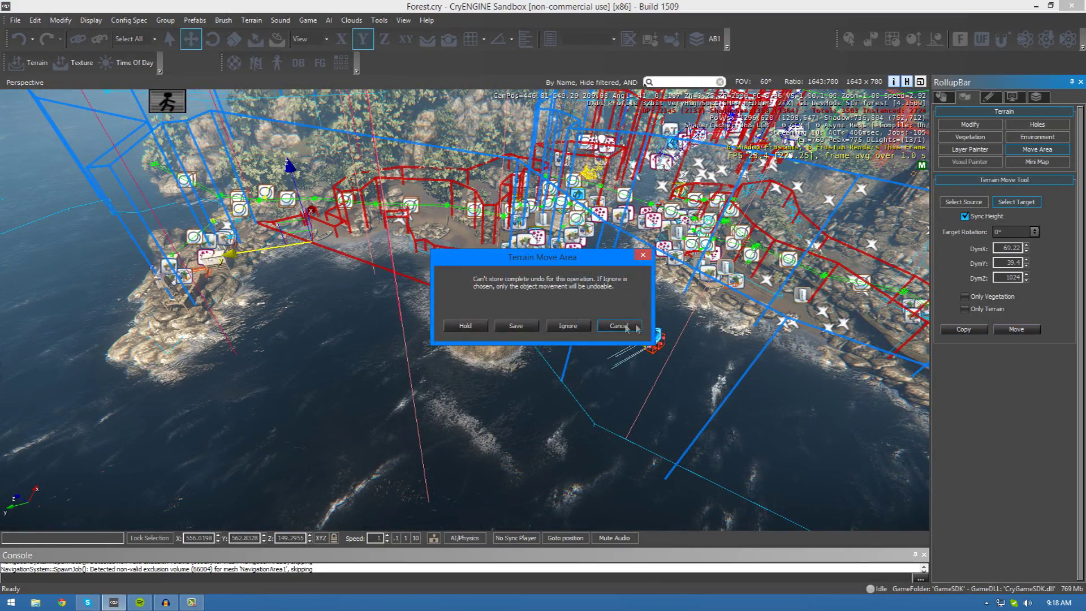
{"action": "left_click", "coordinate": [574, 328]}
{"action": "key", "text": "w"}
{"action": "key", "text": "a"}
{"action": "right_click_drag", "start_coordinate": [571, 331], "coordinate": [585, 303]}
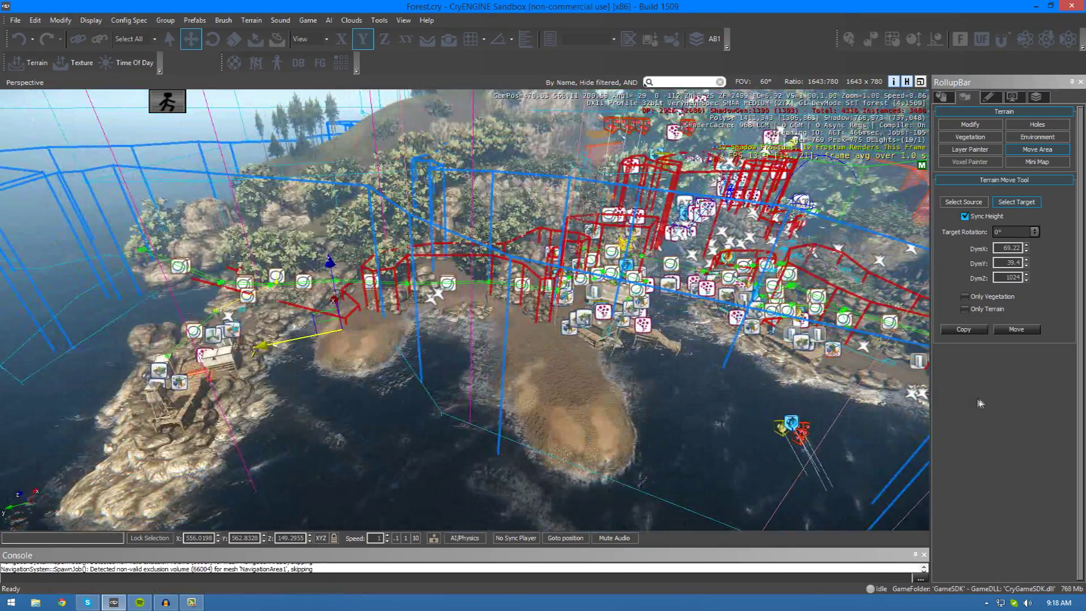
Step: Repeat the Move with the same source and target areas, ignoring the incomplete undo, and review the bay's terrain
{"action": "left_click", "coordinate": [1016, 329]}
{"action": "left_click", "coordinate": [574, 329]}
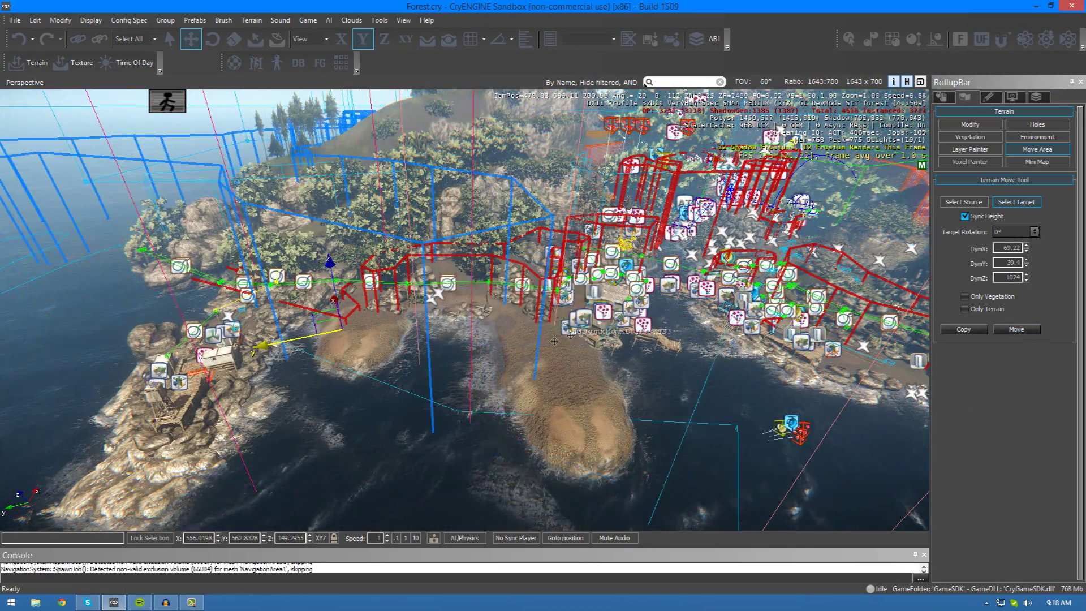
{"action": "key", "text": "s"}
{"action": "key", "text": "a"}
{"action": "right_click_drag", "start_coordinate": [510, 344], "coordinate": [475, 352]}
{"action": "key", "text": "d"}
{"action": "key", "text": "w"}
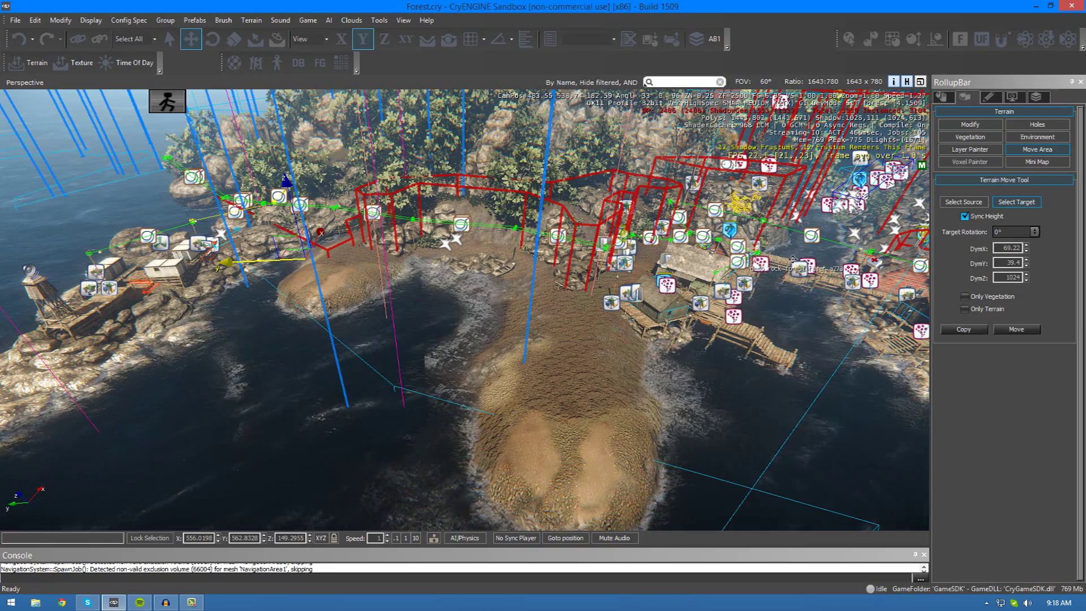
Step: Place the source area over the relocated dock peninsula, at about X 550.2, Y 597.1, Z 149.3
{"action": "left_click", "coordinate": [963, 202]}
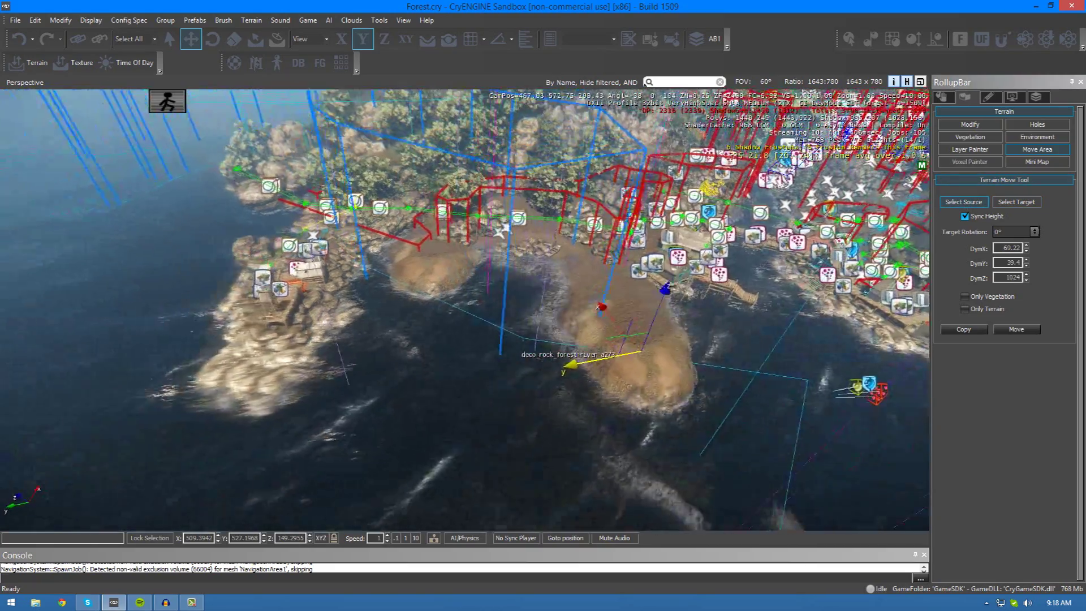
{"action": "key", "text": "s"}
{"action": "key", "text": "a"}
{"action": "left_click_drag", "start_coordinate": [601, 368], "coordinate": [321, 429]}
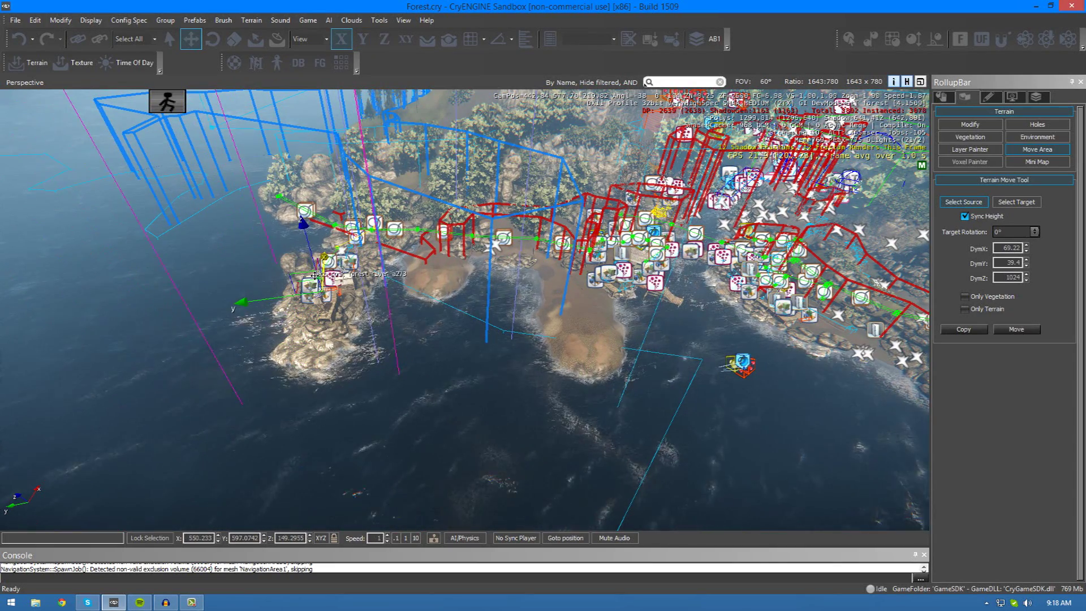
{"action": "key", "text": "w"}
{"action": "right_click_drag", "start_coordinate": [448, 306], "coordinate": [469, 294]}
{"action": "key", "text": "s"}
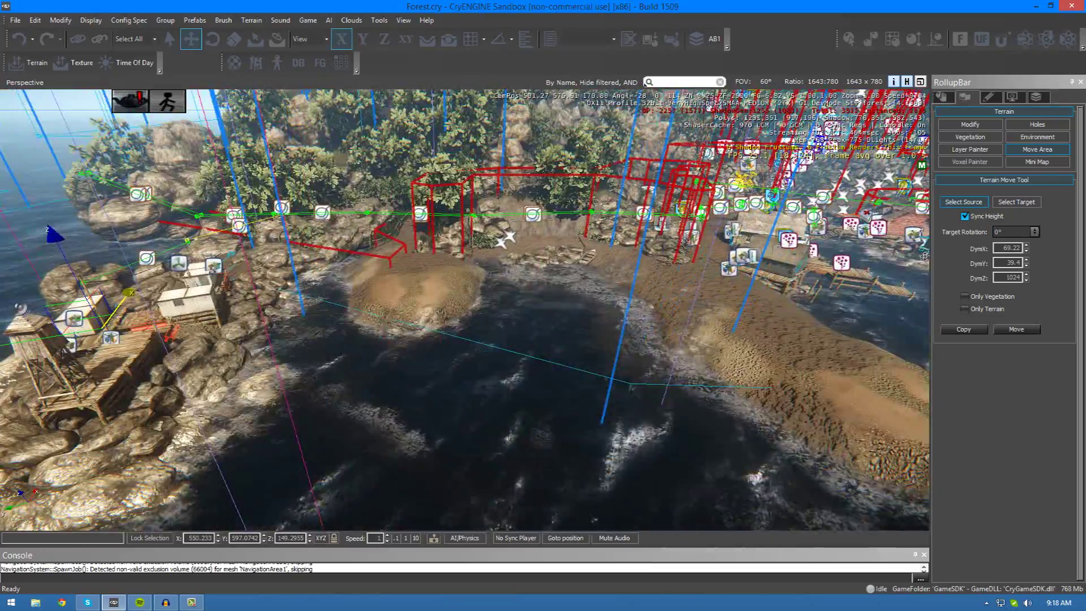
Step: Place the target area at the peninsula's original location, about X 526.4, Y 525.3, Z 149.3, and move the source area there
{"action": "left_click", "coordinate": [1014, 203]}
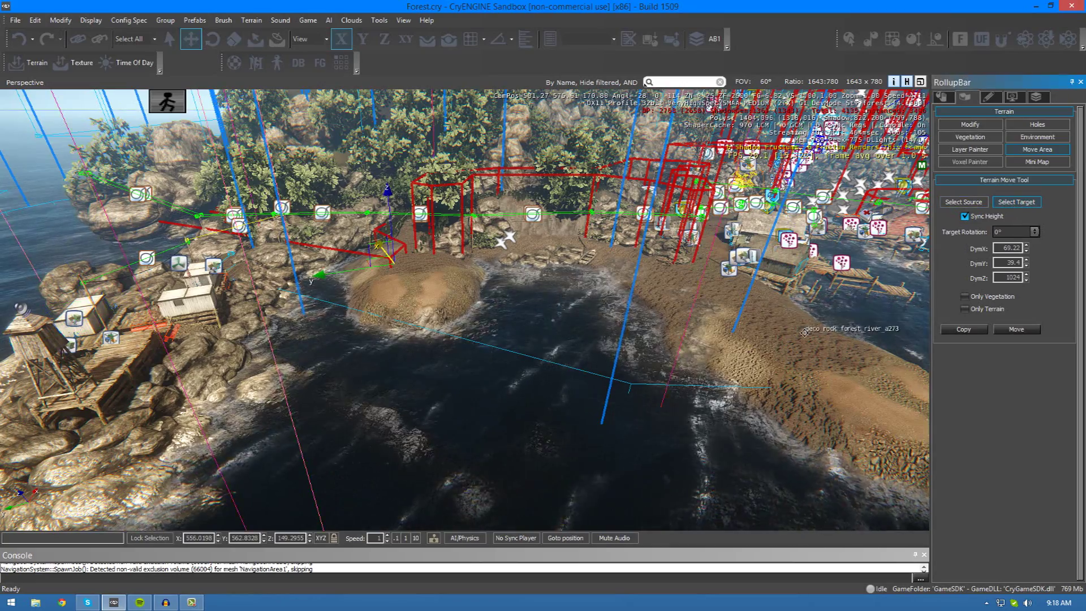
{"action": "key", "text": "s"}
{"action": "key", "text": "d"}
{"action": "right_click_drag", "start_coordinate": [805, 325], "coordinate": [792, 334]}
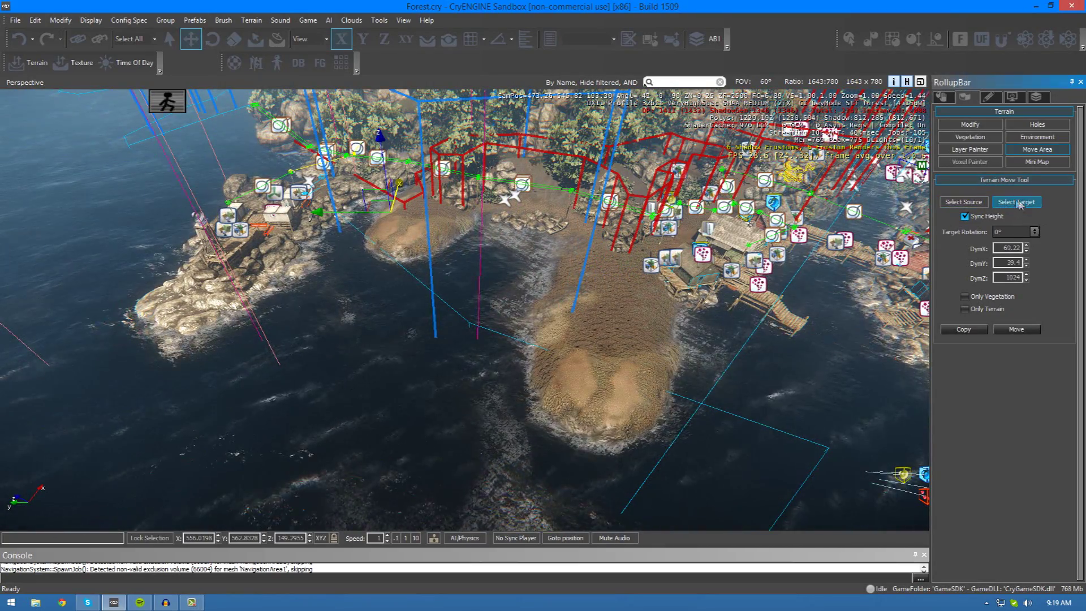
{"action": "key", "text": "s"}
{"action": "key", "text": "a"}
{"action": "right_click_drag", "start_coordinate": [499, 313], "coordinate": [455, 318]}
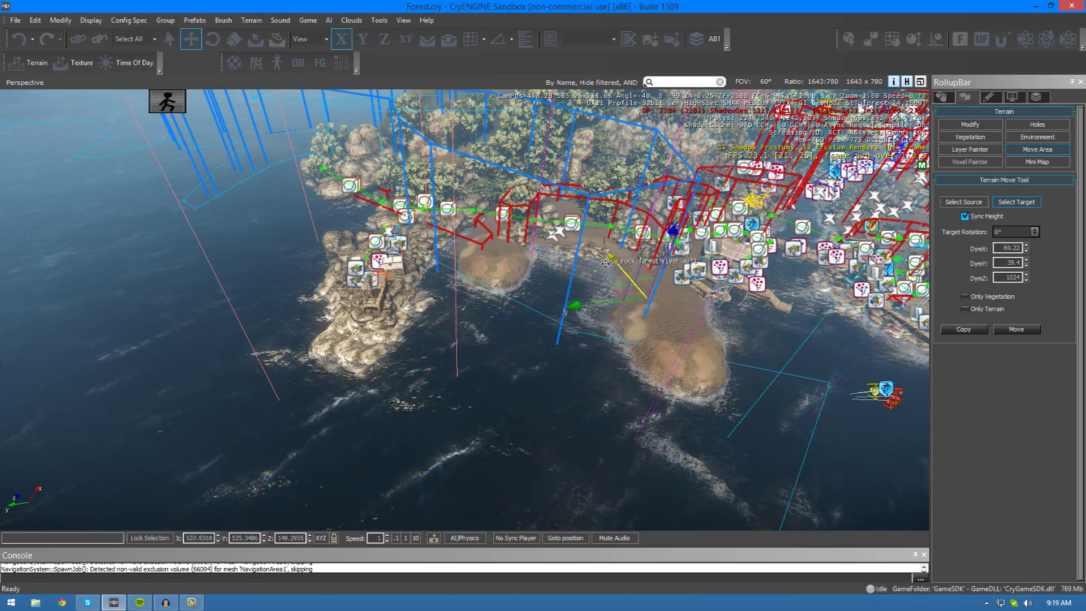
{"action": "left_click", "coordinate": [985, 333]}
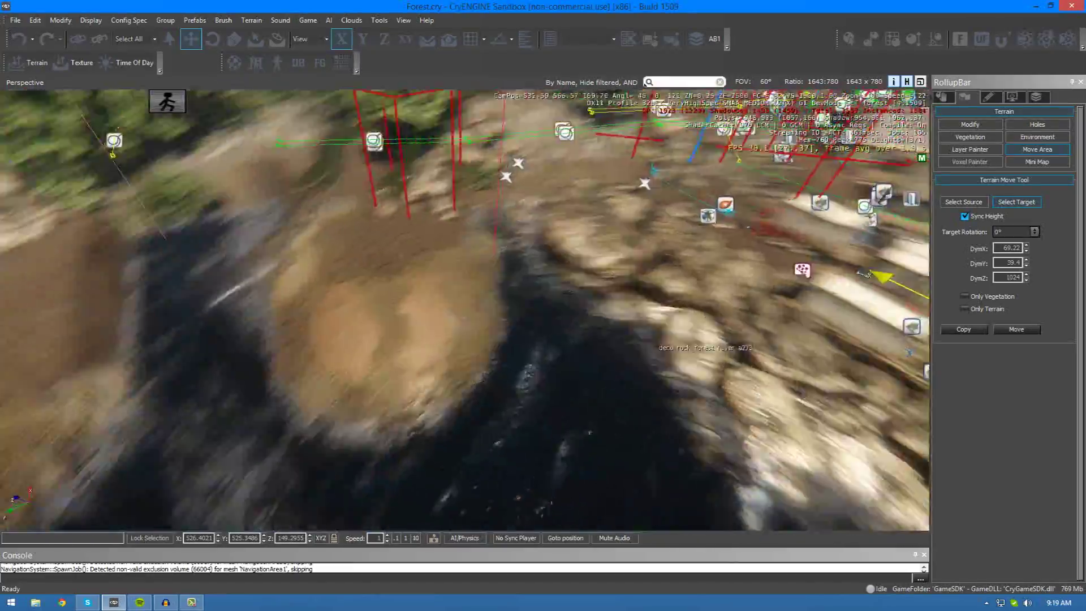
Step: Inspect the returned dock peninsula and the leftover sandy mounds in the bay
{"action": "key", "text": "s"}
{"action": "right_click_drag", "start_coordinate": [653, 346], "coordinate": [681, 351]}
{"action": "key", "text": "w"}
{"action": "key", "text": "a"}
{"action": "key", "text": "s"}
{"action": "key", "text": "w"}
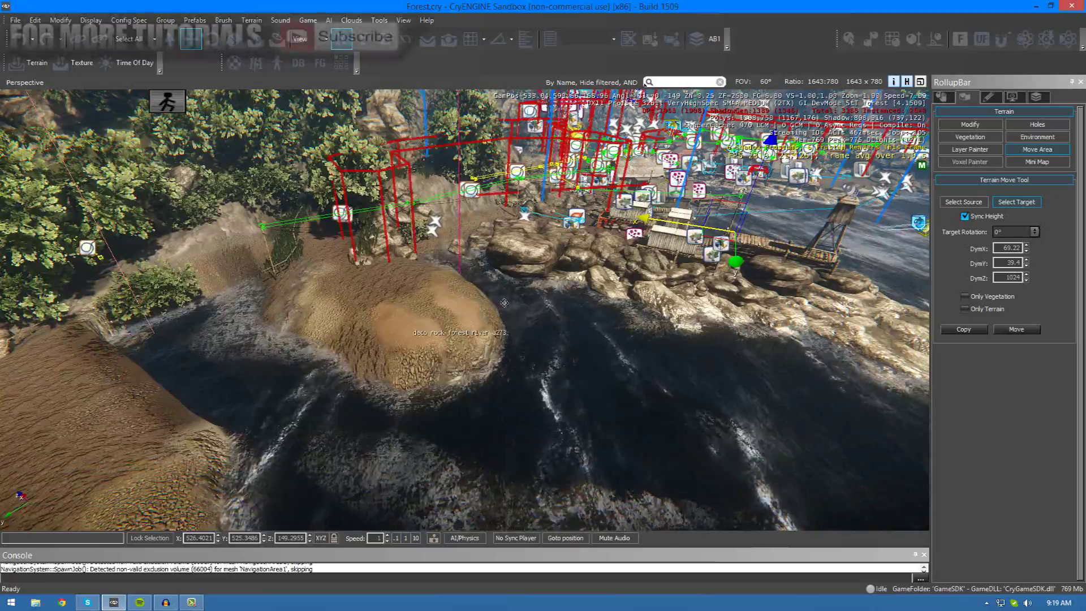
{"action": "key", "text": "w"}
{"action": "right_click_drag", "start_coordinate": [504, 303], "coordinate": [618, 325]}
{"action": "key", "text": "s"}
{"action": "key", "text": "a"}
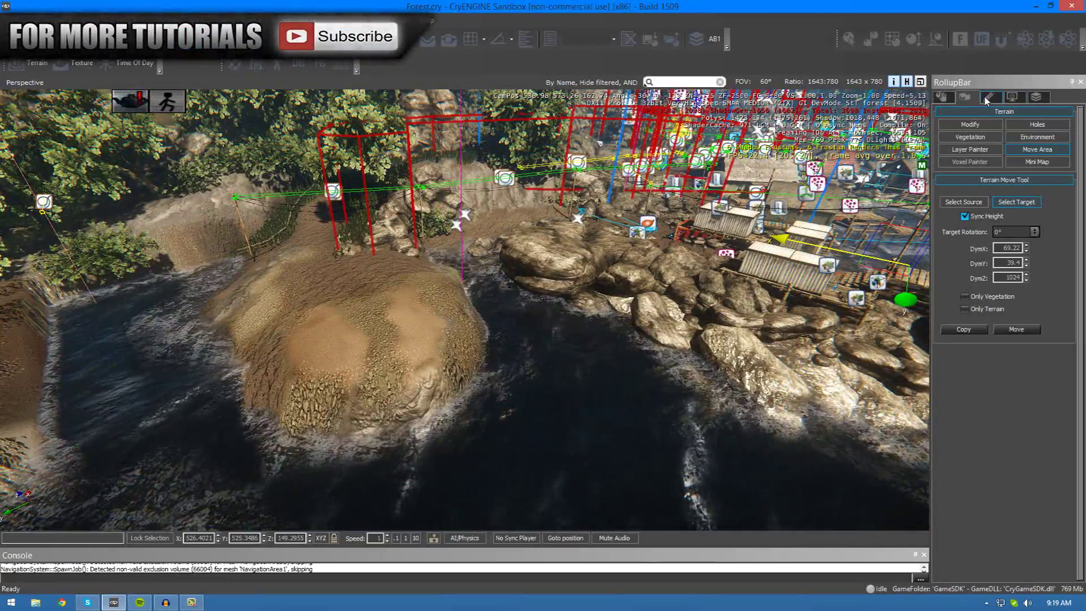
Step: Using the terrain Modify tool, remove the leftover mound in the middle of the bay and set the Smooth brush's outside radius to about 7.6
{"action": "left_click", "coordinate": [969, 124]}
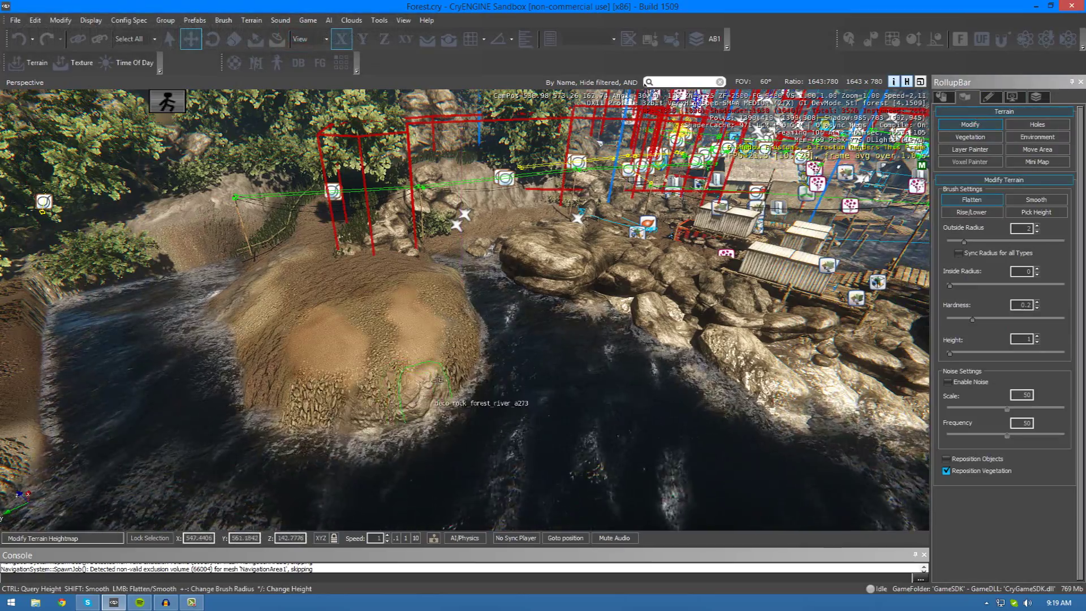
{"action": "key", "text": "s"}
{"action": "right_click_drag", "start_coordinate": [437, 379], "coordinate": [490, 353]}
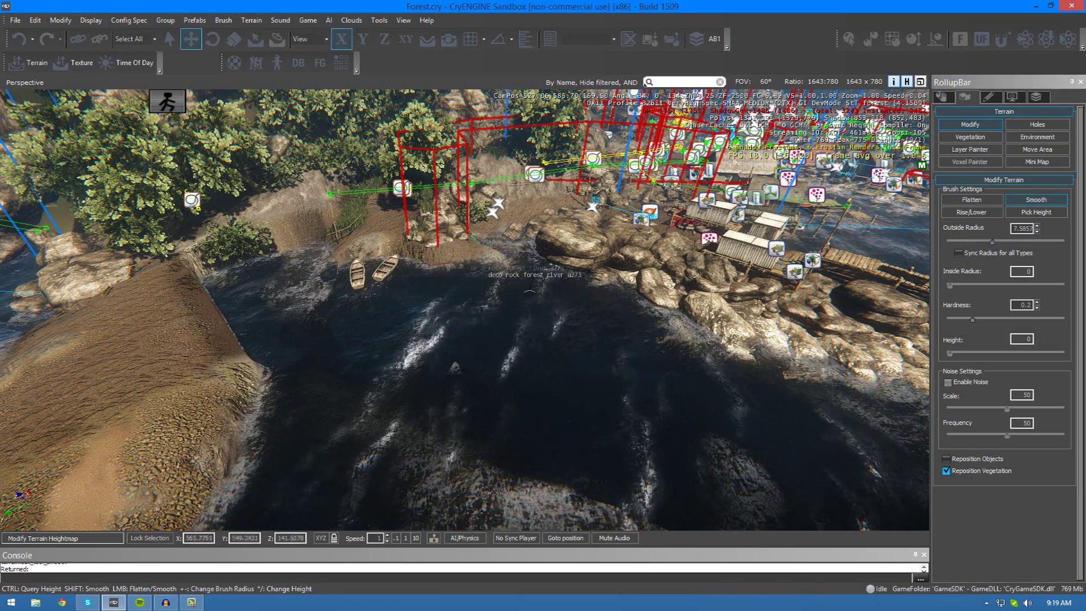
Step: Examine the remaining large sandy mound from the bay and from its seaward tip
{"action": "key", "text": "s"}
{"action": "right_click_drag", "start_coordinate": [191, 387], "coordinate": [210, 439]}
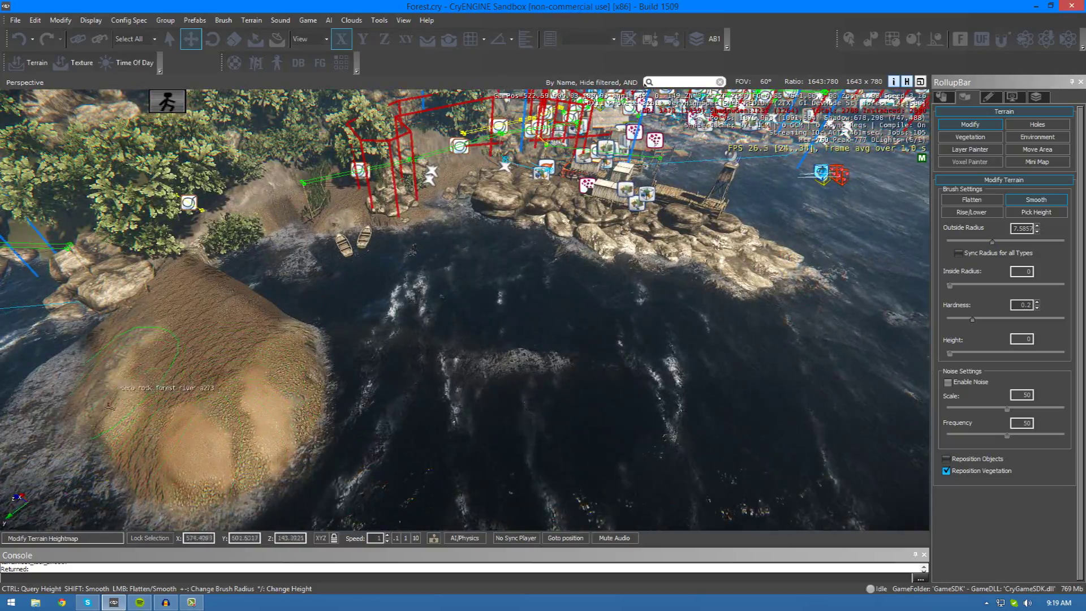
{"action": "key", "text": "w"}
{"action": "right_click_drag", "start_coordinate": [434, 394], "coordinate": [591, 387]}
{"action": "key", "text": "s"}
{"action": "key", "text": "s"}
{"action": "key", "text": "w"}
{"action": "key", "text": "w"}
{"action": "right_click_drag", "start_coordinate": [337, 345], "coordinate": [482, 236]}
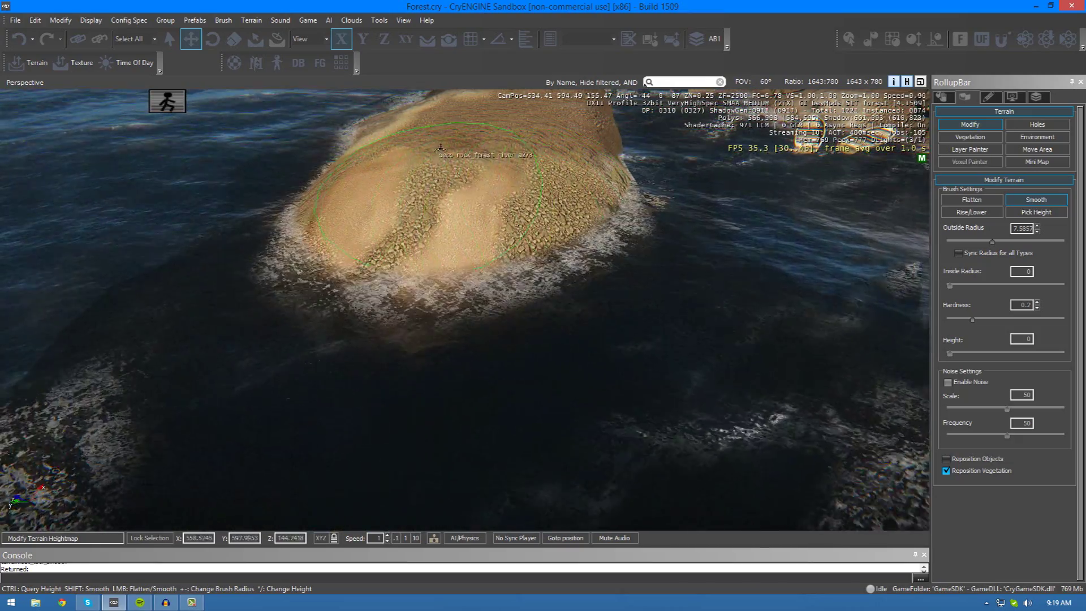
Step: Check the large sandy mound from directly above and against the cleared bay
{"action": "key", "text": "a"}
{"action": "mouse_move", "coordinate": [434, 236]}
{"action": "right_mouse_down"}
{"action": "mouse_move", "coordinate": [485, 329]}
{"action": "mouse_move", "coordinate": [435, 240]}
{"action": "right_mouse_up"}
{"action": "key", "text": "s"}
{"action": "key", "text": "s"}
{"action": "key", "text": "d"}
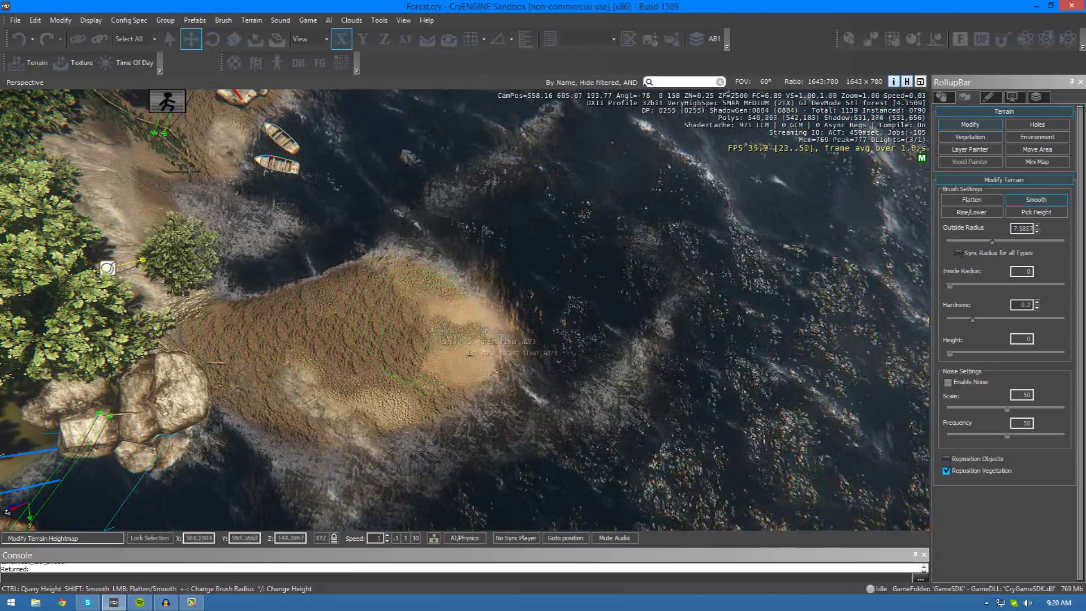
{"action": "key", "text": "w"}
{"action": "mouse_move", "coordinate": [439, 389]}
{"action": "right_mouse_down"}
{"action": "mouse_move", "coordinate": [438, 373]}
{"action": "mouse_move", "coordinate": [450, 382]}
{"action": "right_mouse_up"}
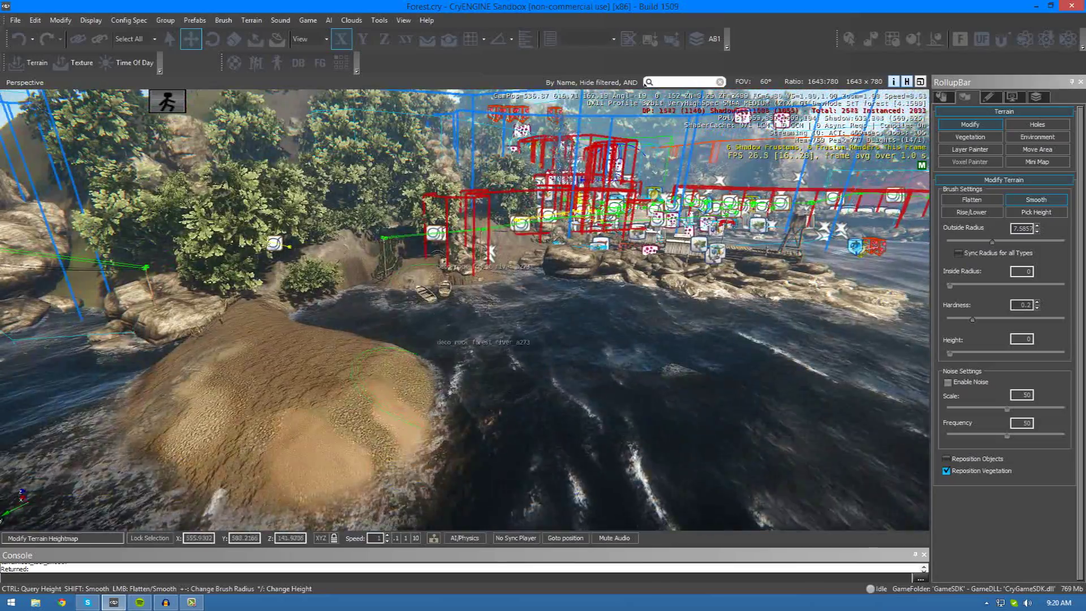
Step: Reload the terrain and check the large mound and the cleared bay
{"action": "left_click", "coordinate": [252, 21]}
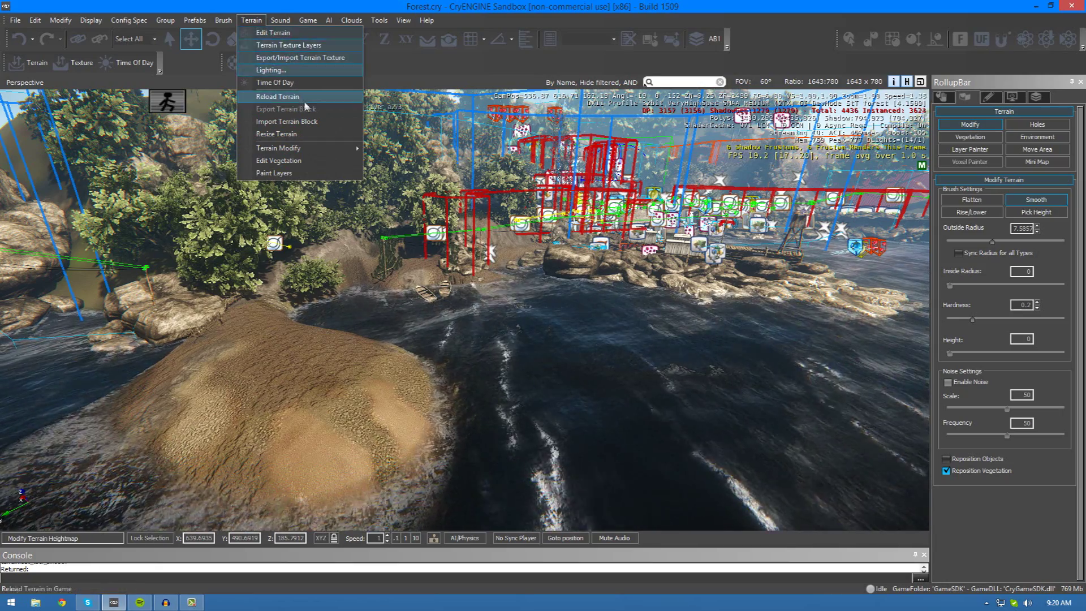
{"action": "left_click", "coordinate": [277, 96]}
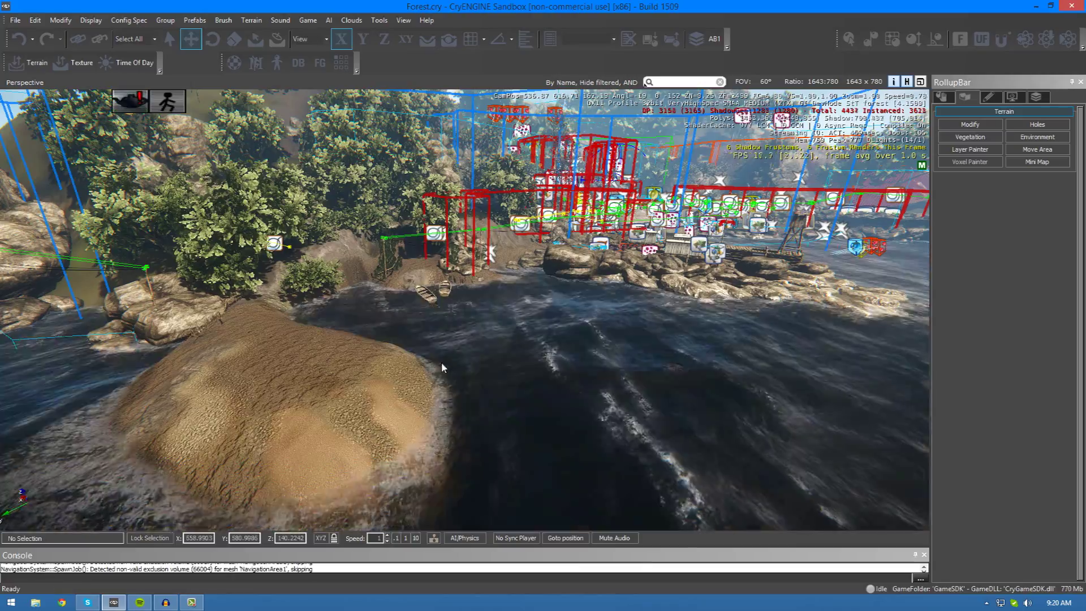
{"action": "right_click_drag", "start_coordinate": [441, 365], "coordinate": [523, 413]}
{"action": "key", "text": "w"}
{"action": "key", "text": "s"}
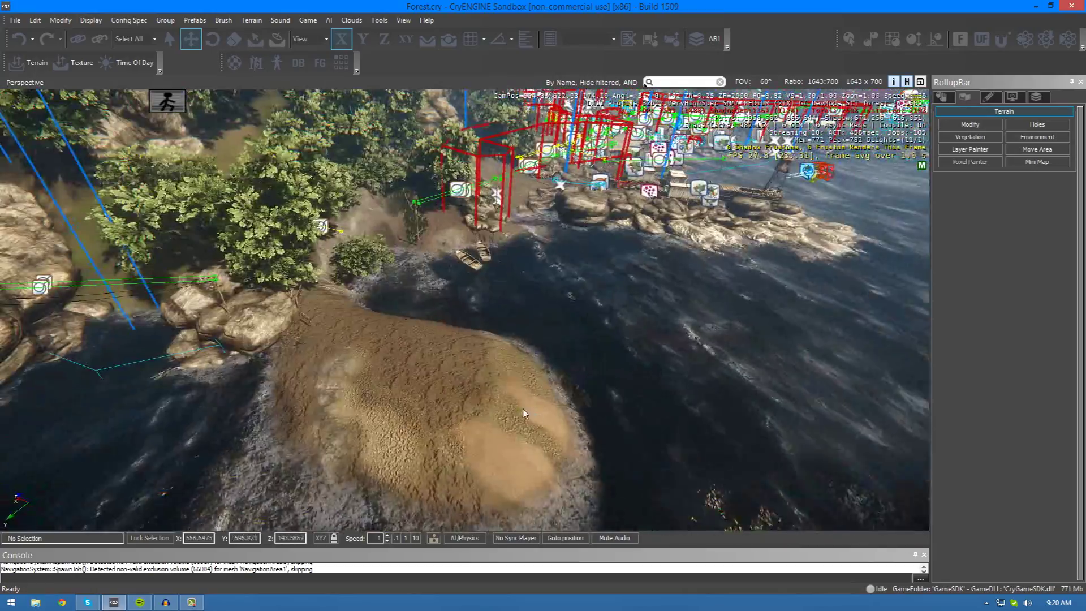